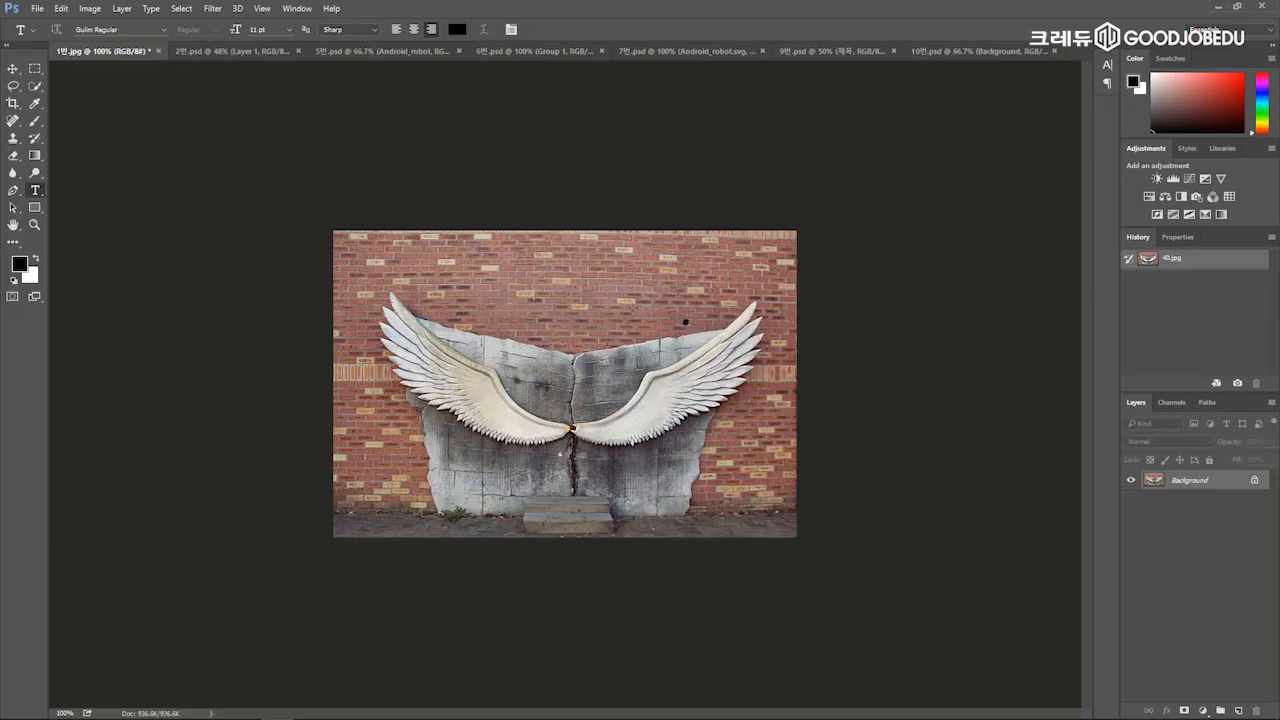
- Convert the winged wall photo's Background layer for Smart Filters so that filters can be applied non-destructively
left_click_drag(618, 358, 659, 389)
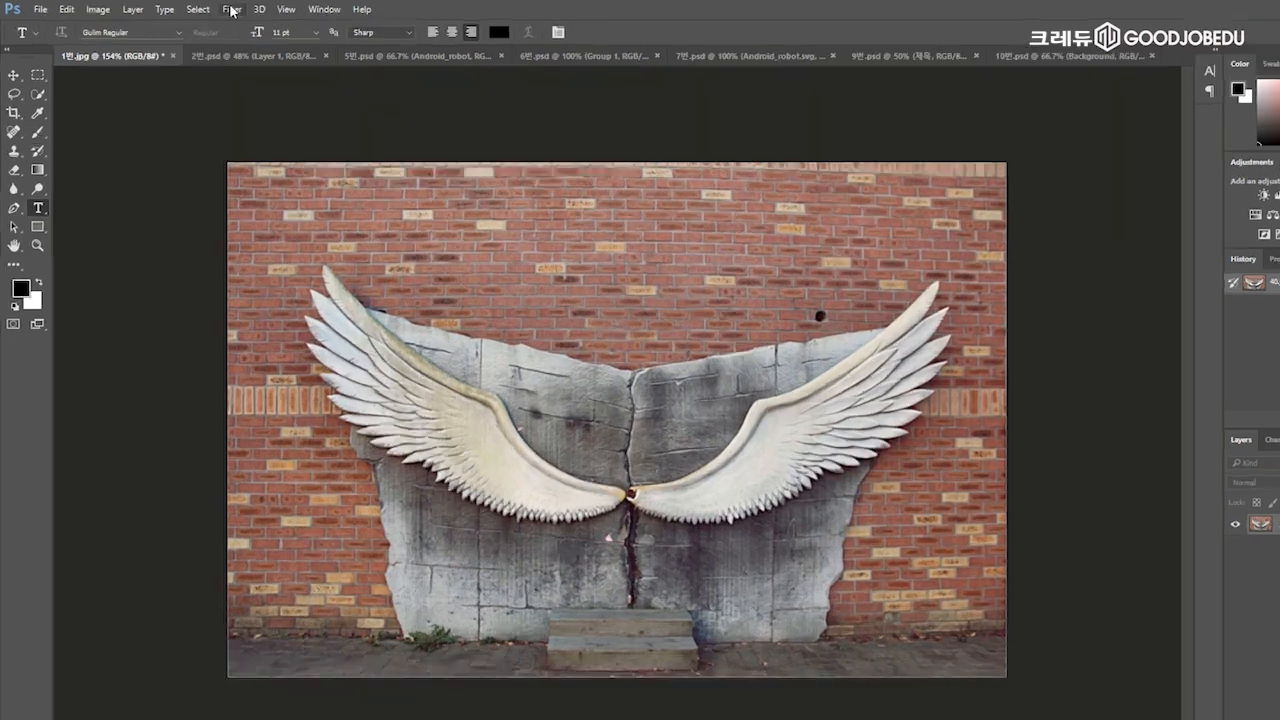
left_click(212, 8)
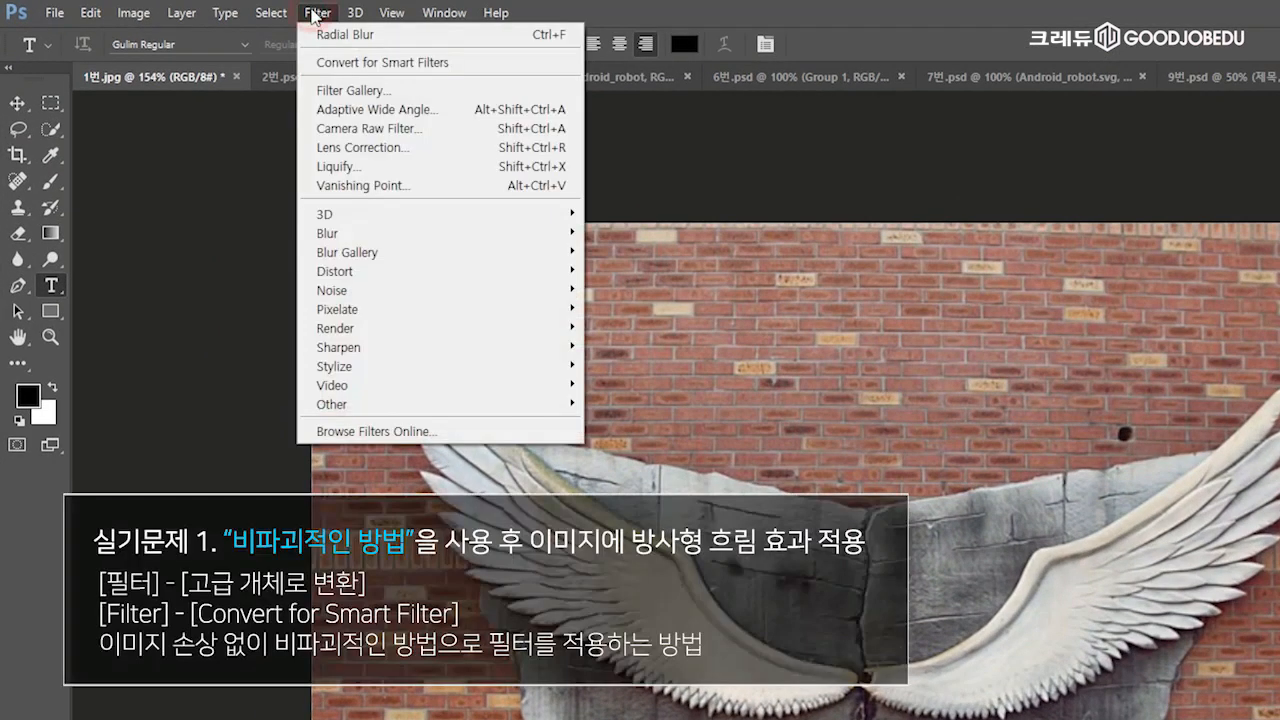
left_click(355, 68)
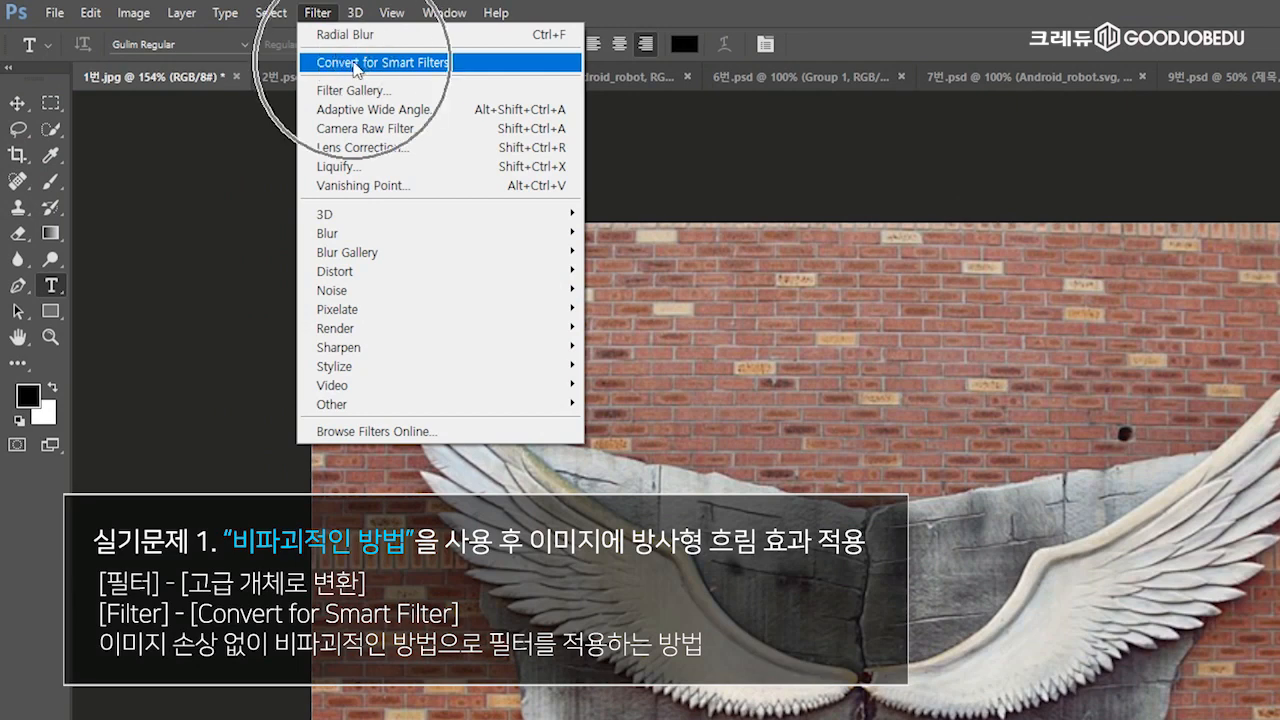
left_click(355, 68)
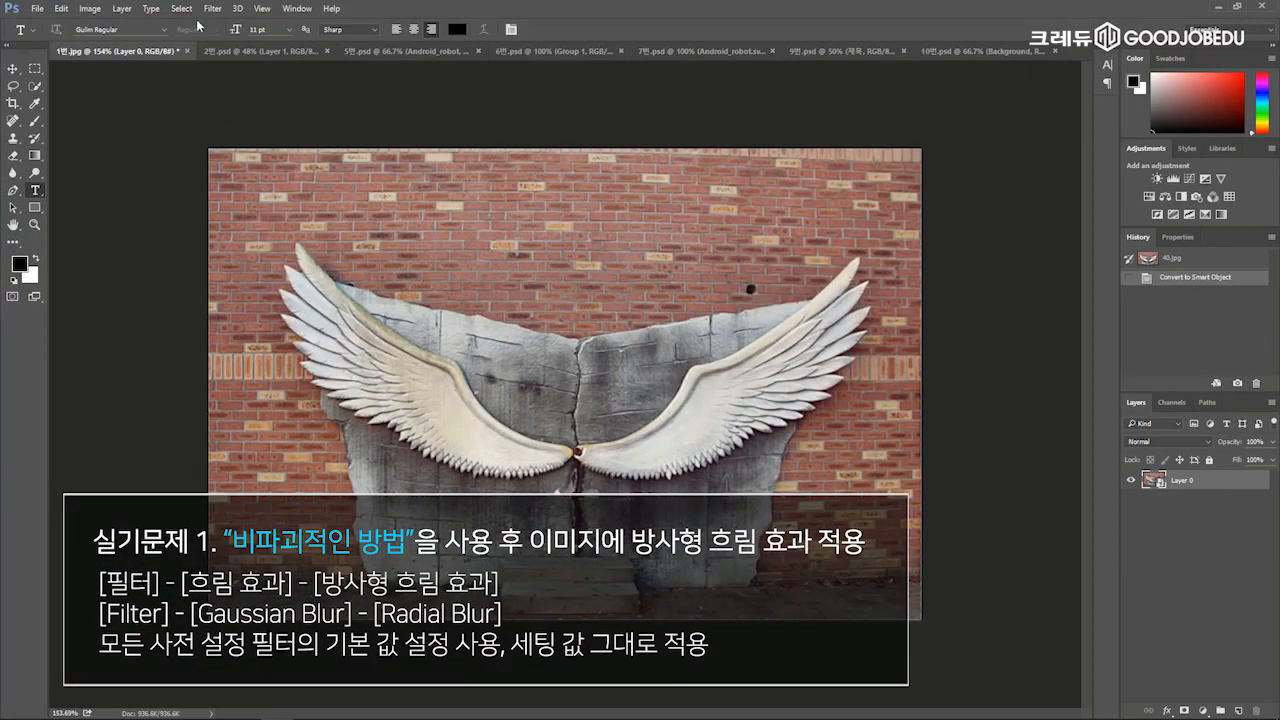
- Apply a Radial Blur smart filter to the wall photo with amount 10, Spin method and Good quality
left_click(212, 8)
mouse_move(232, 151)
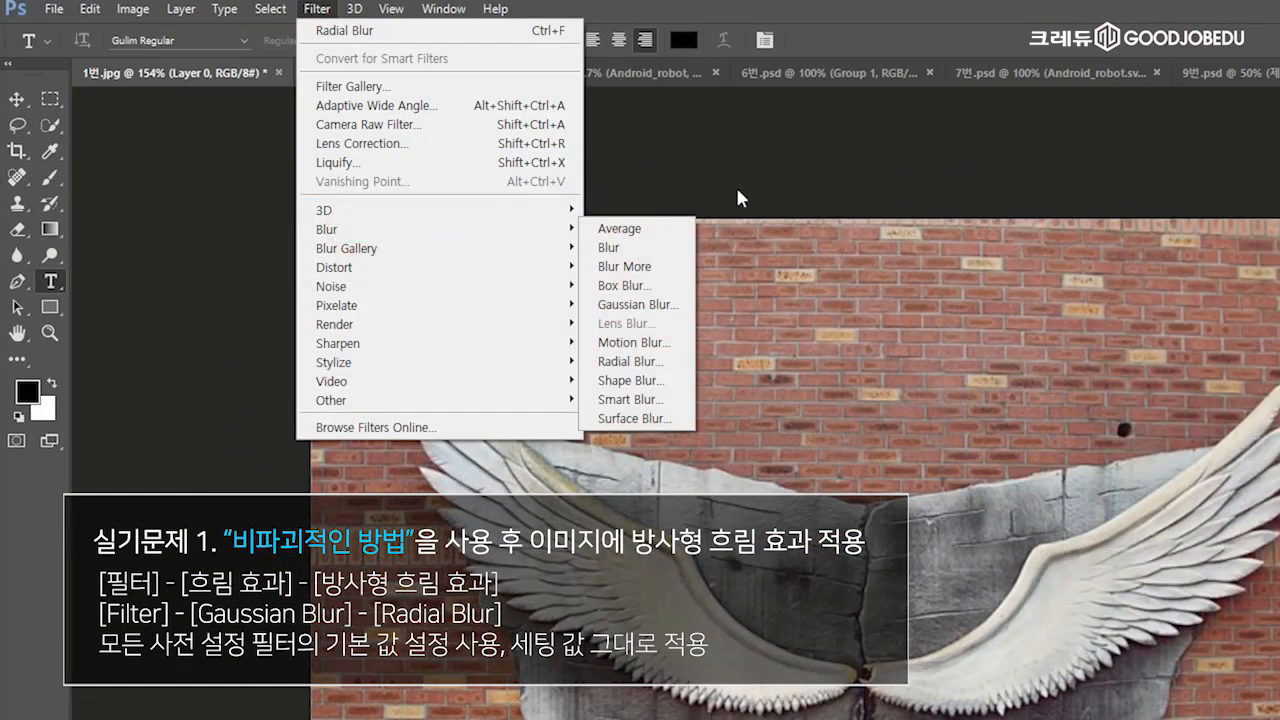
left_click(635, 366)
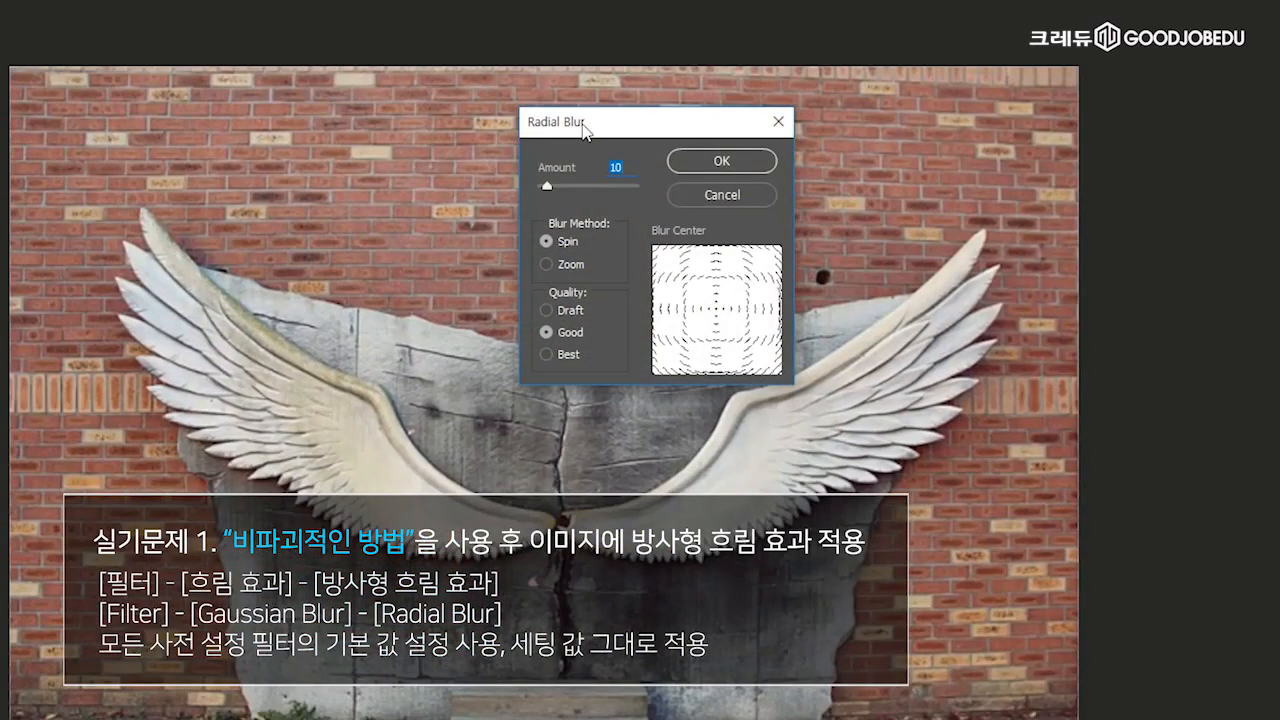
left_click_drag(585, 130, 594, 229)
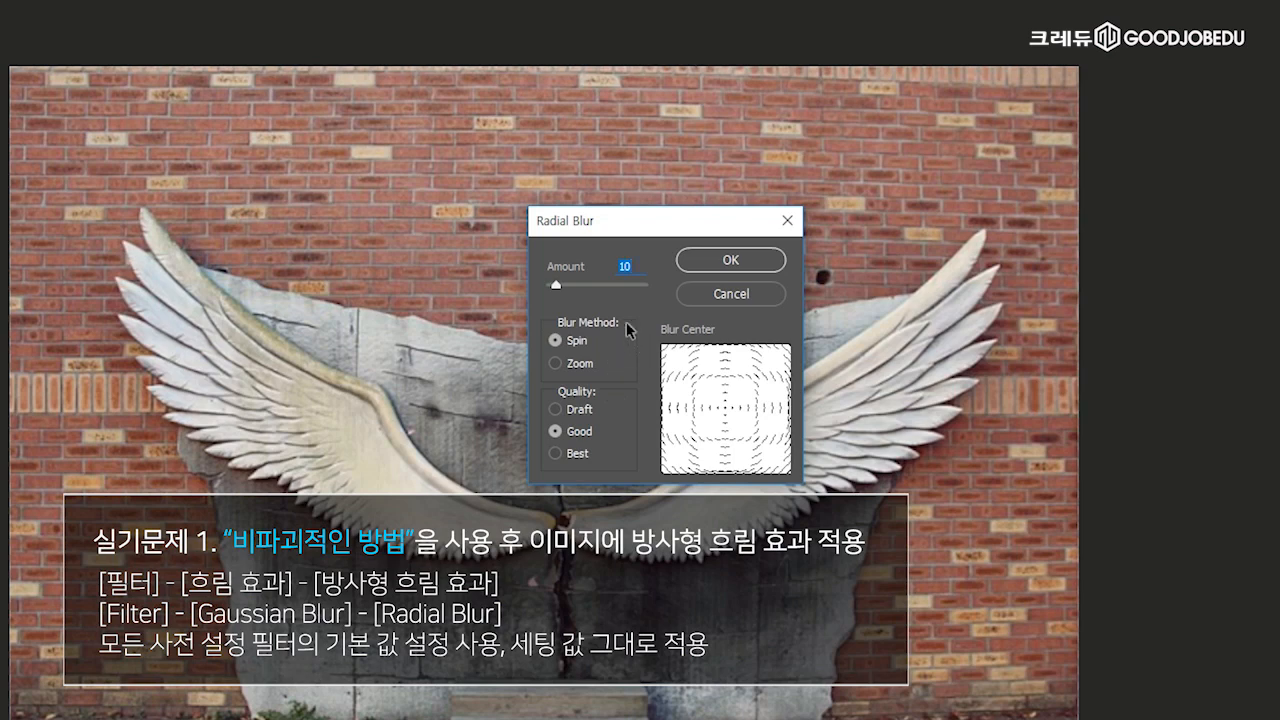
left_click(730, 261)
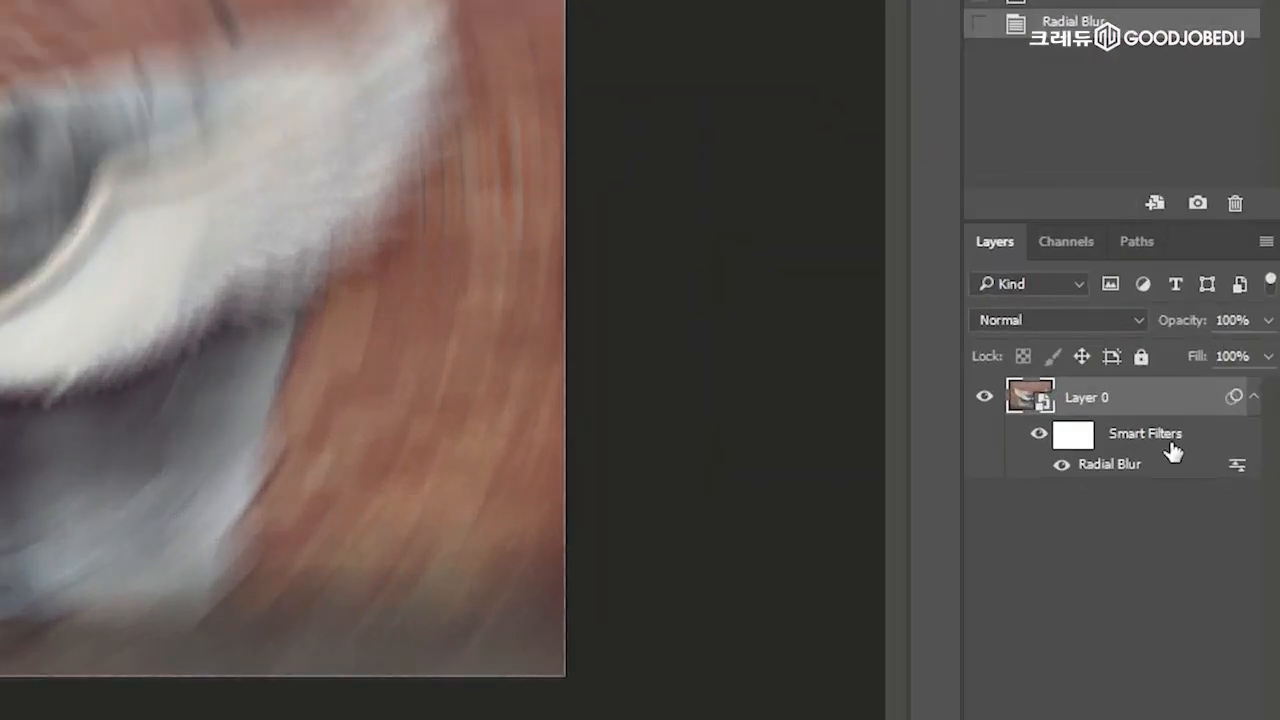
key("ctrl")
key("ctrl")
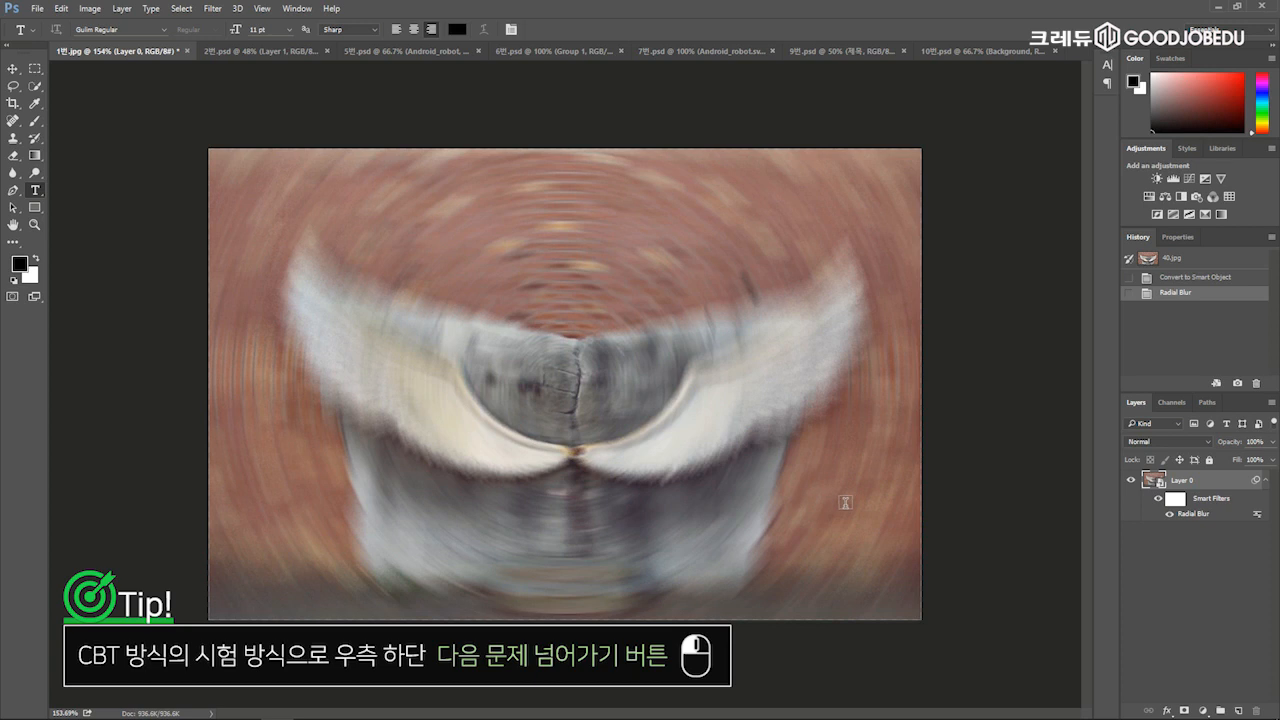
- Show the rulers in the 2번.psd document
key("v")
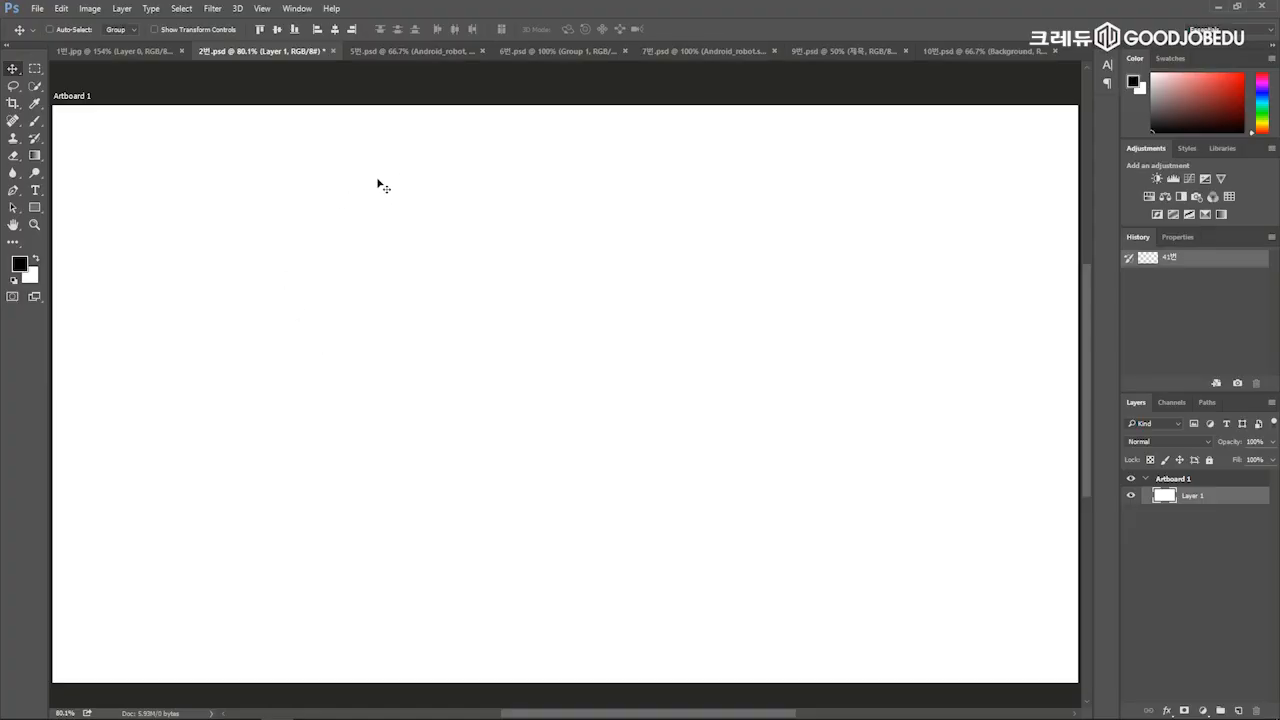
left_click(262, 8)
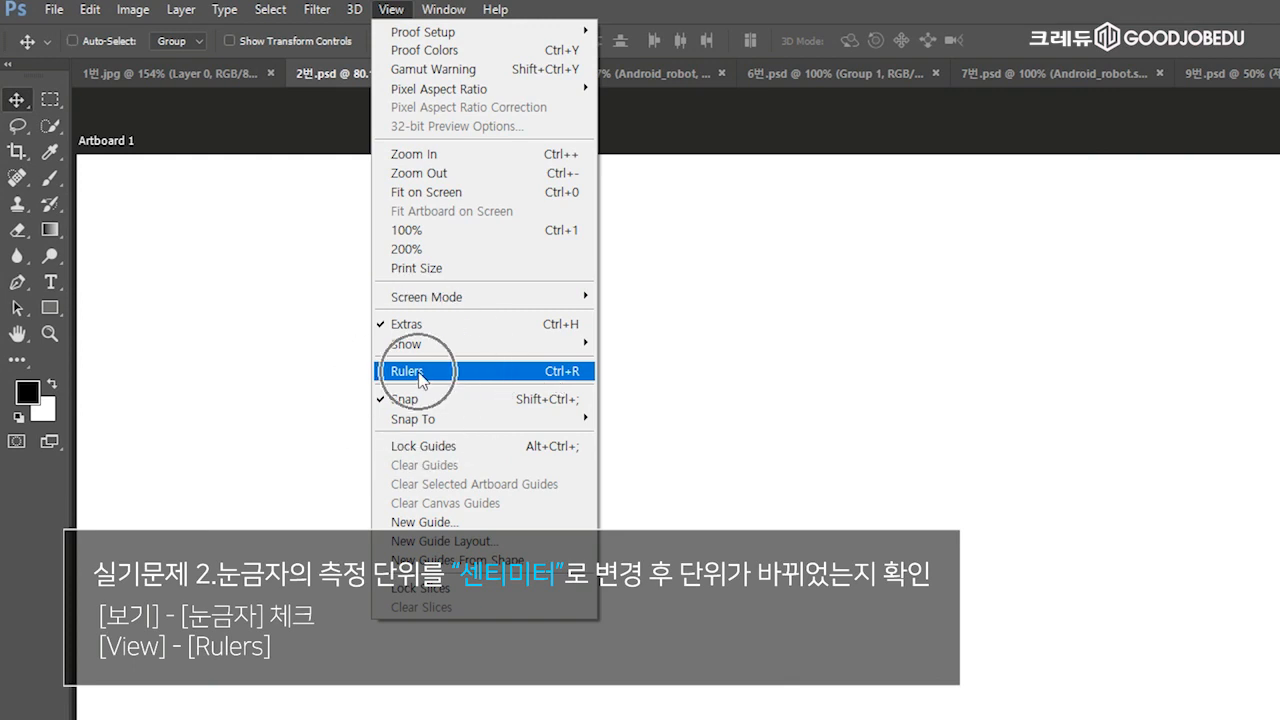
left_click(546, 372)
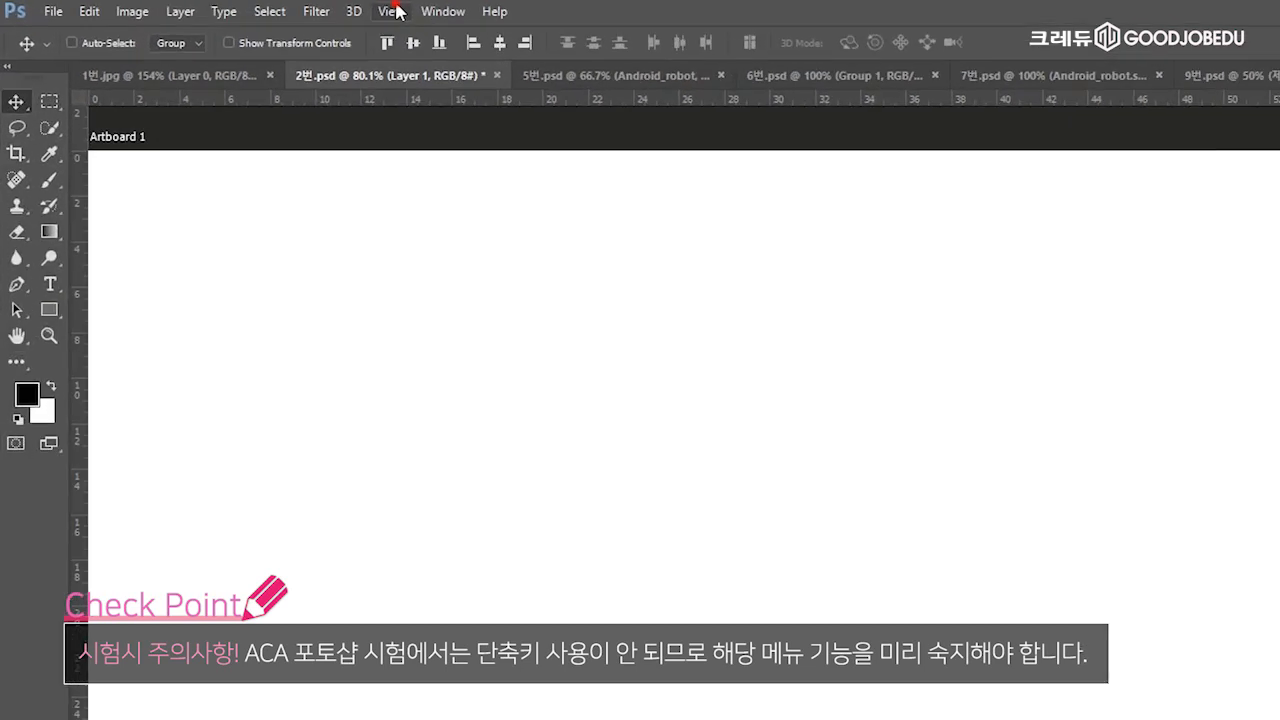
left_click(262, 8)
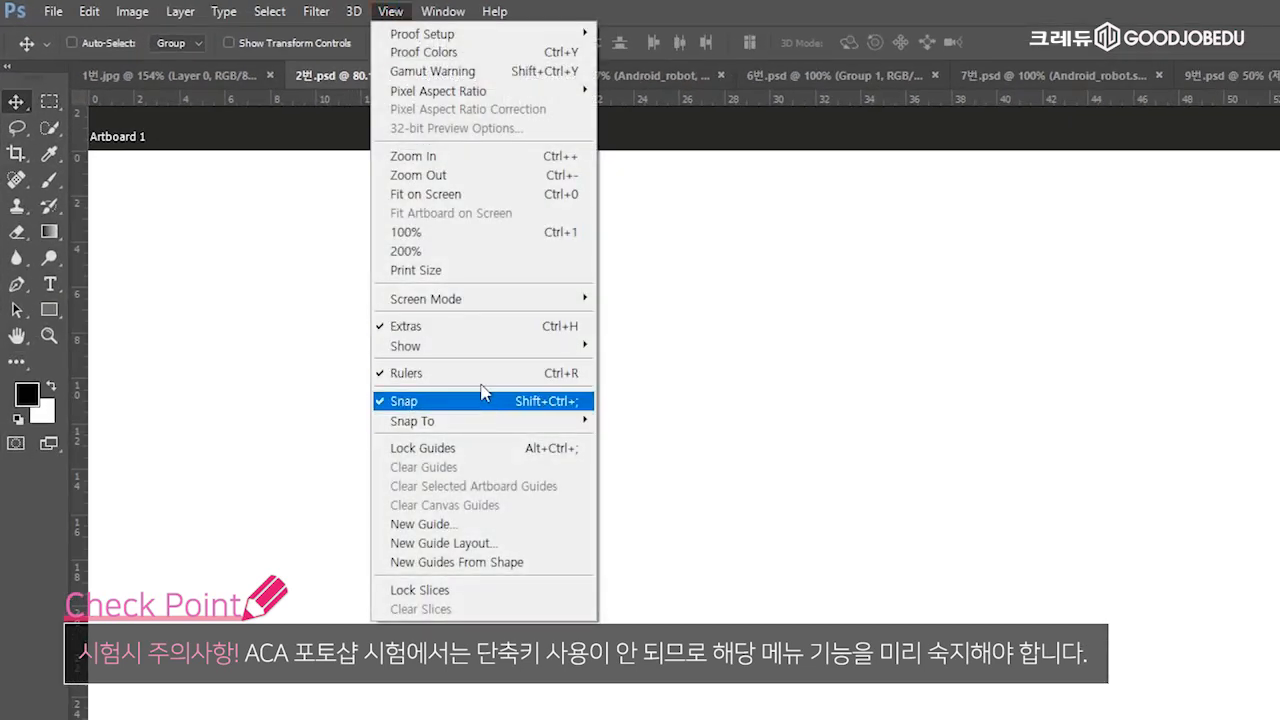
left_click(530, 373)
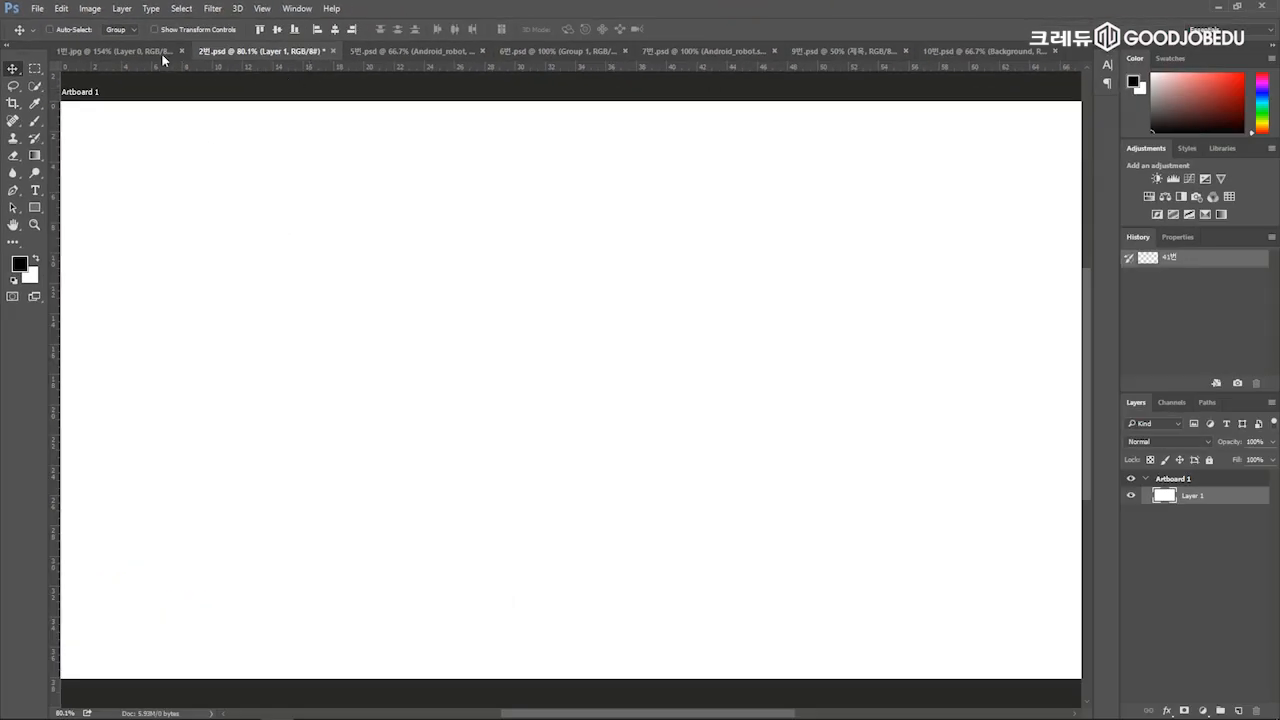
- Set the ruler units to Centimeters in the Units & Rulers preferences and check the unit on the horizontal ruler
left_click(61, 8)
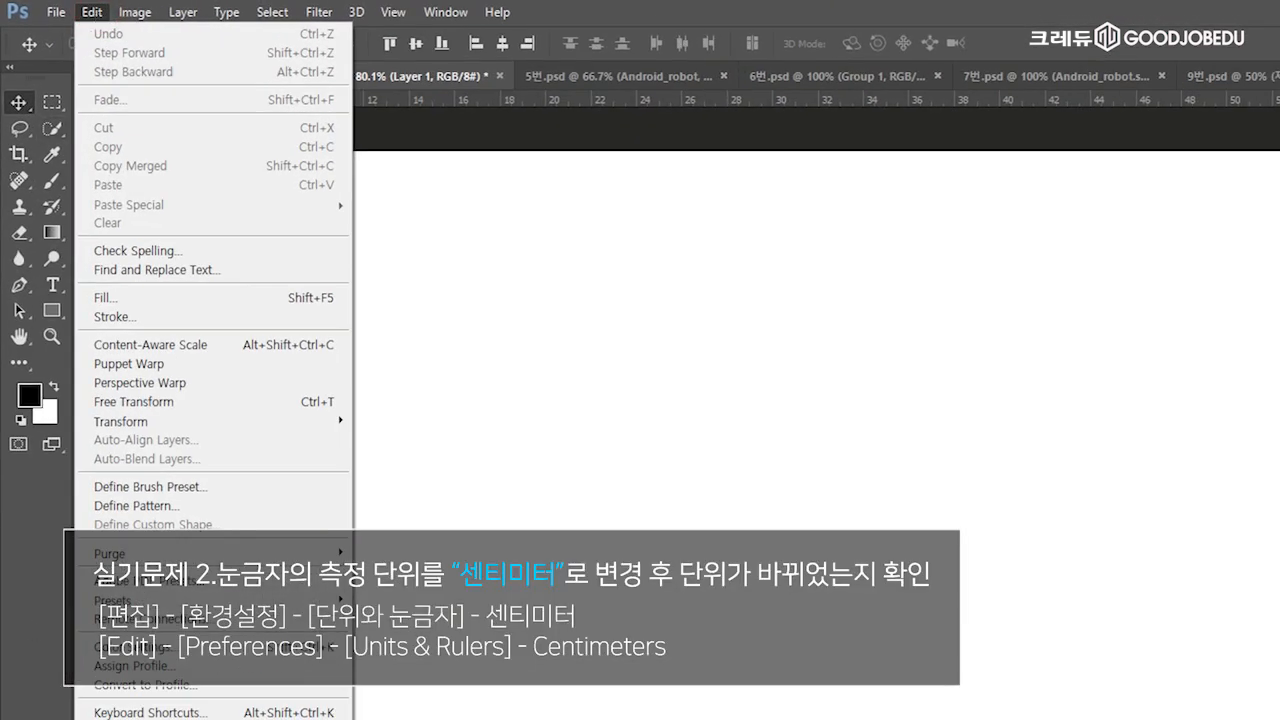
mouse_move(180, 417)
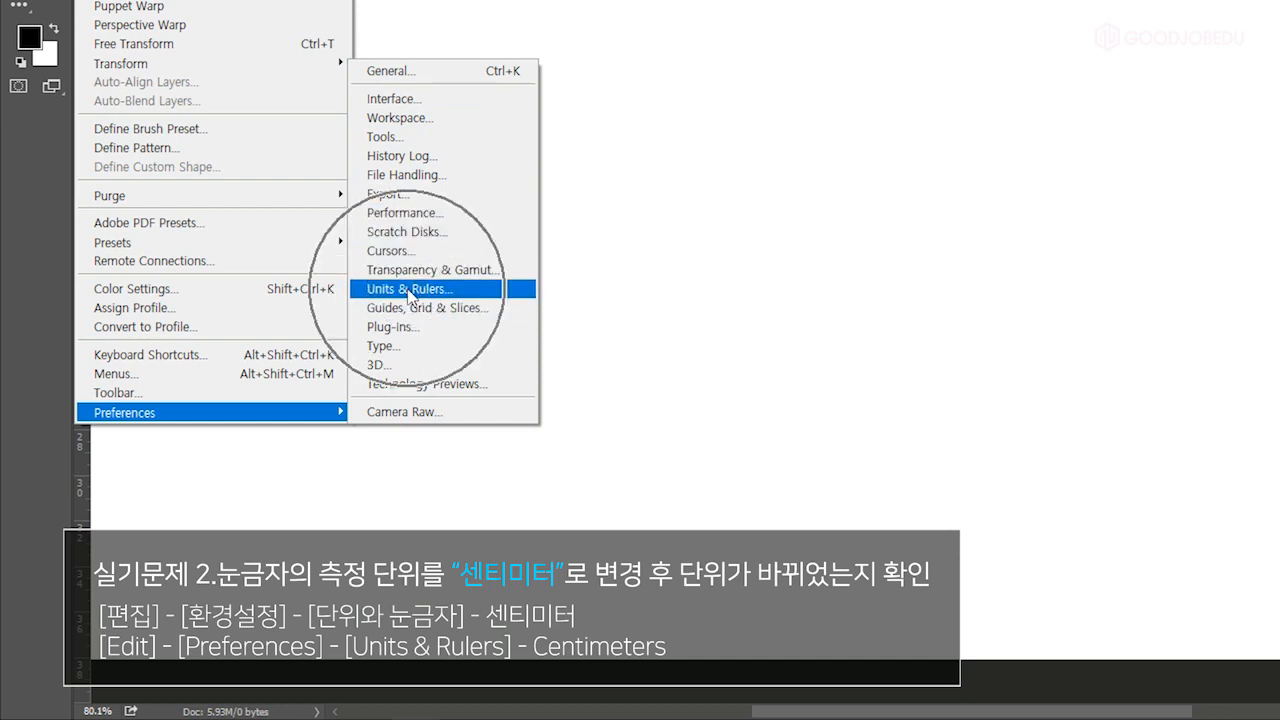
left_click(482, 289)
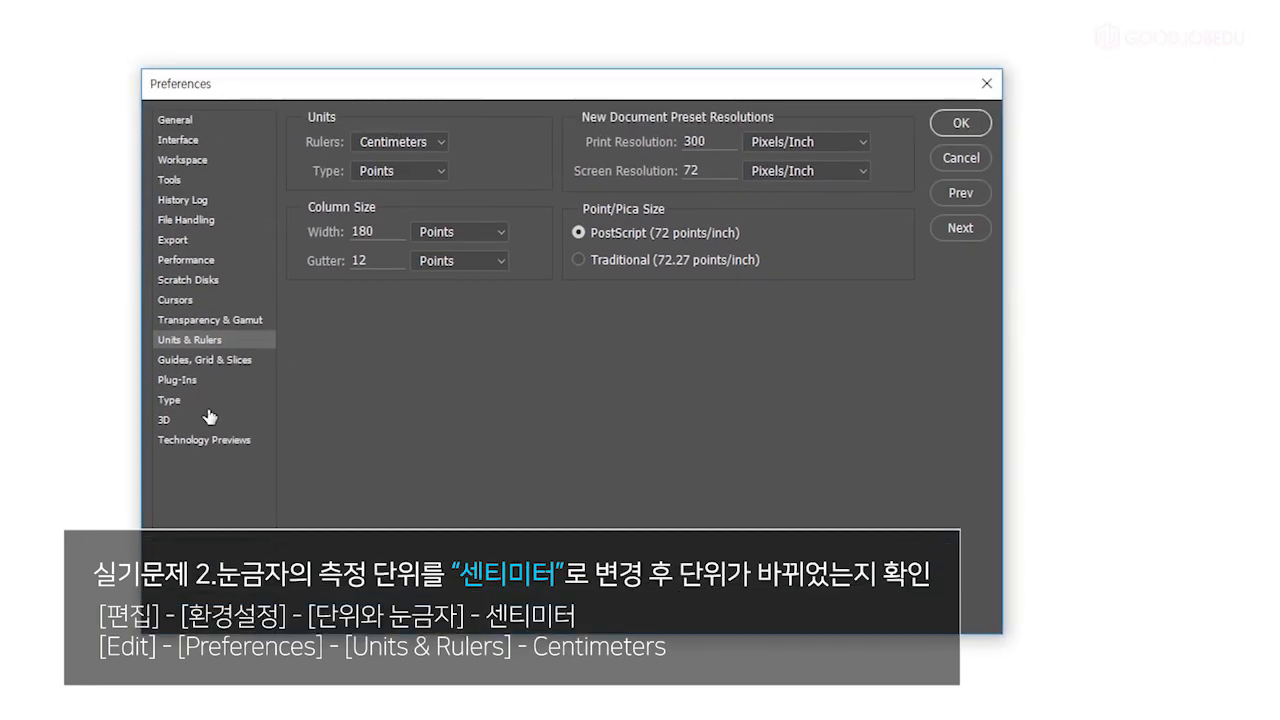
left_click(405, 143)
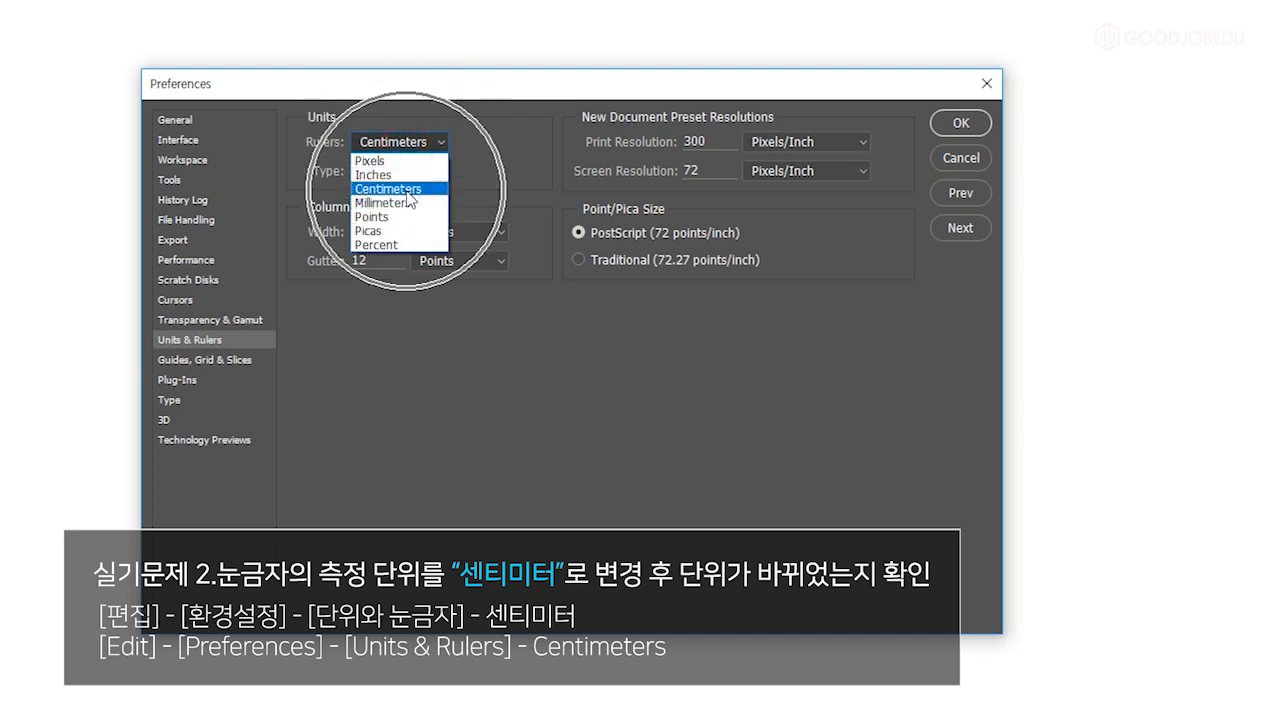
left_click(408, 192)
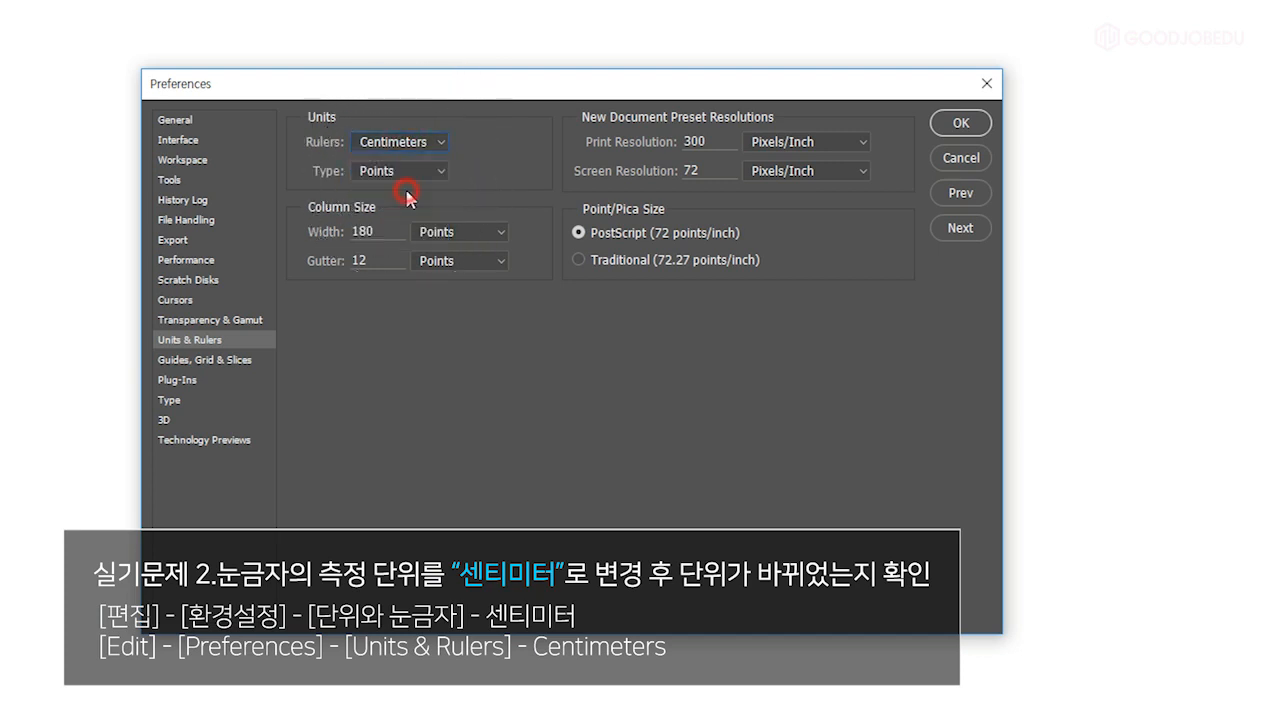
left_click(960, 125)
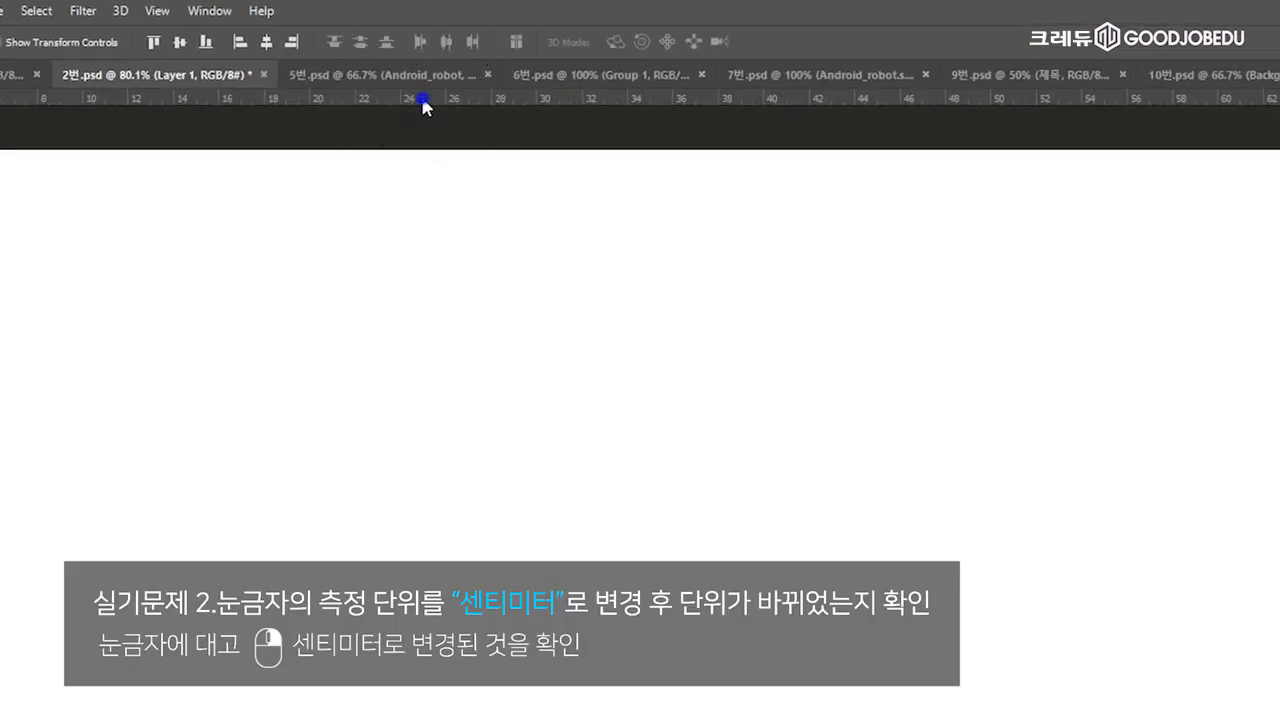
right_click(422, 99)
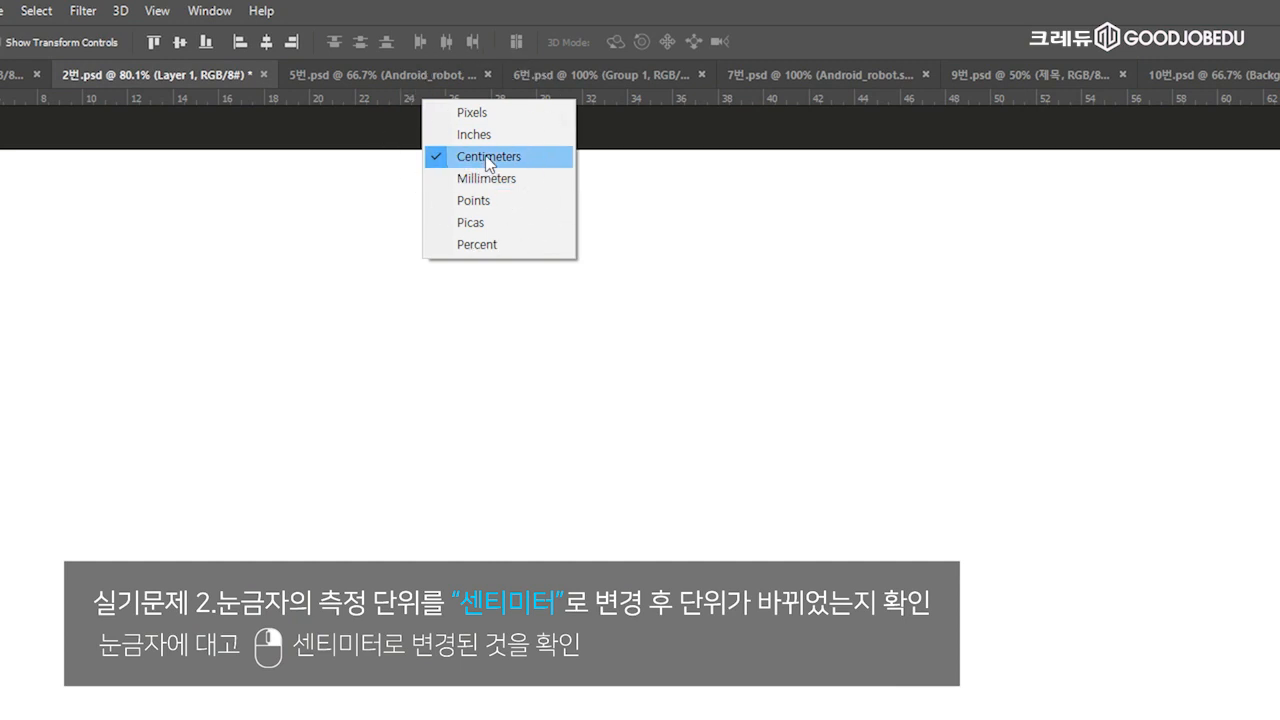
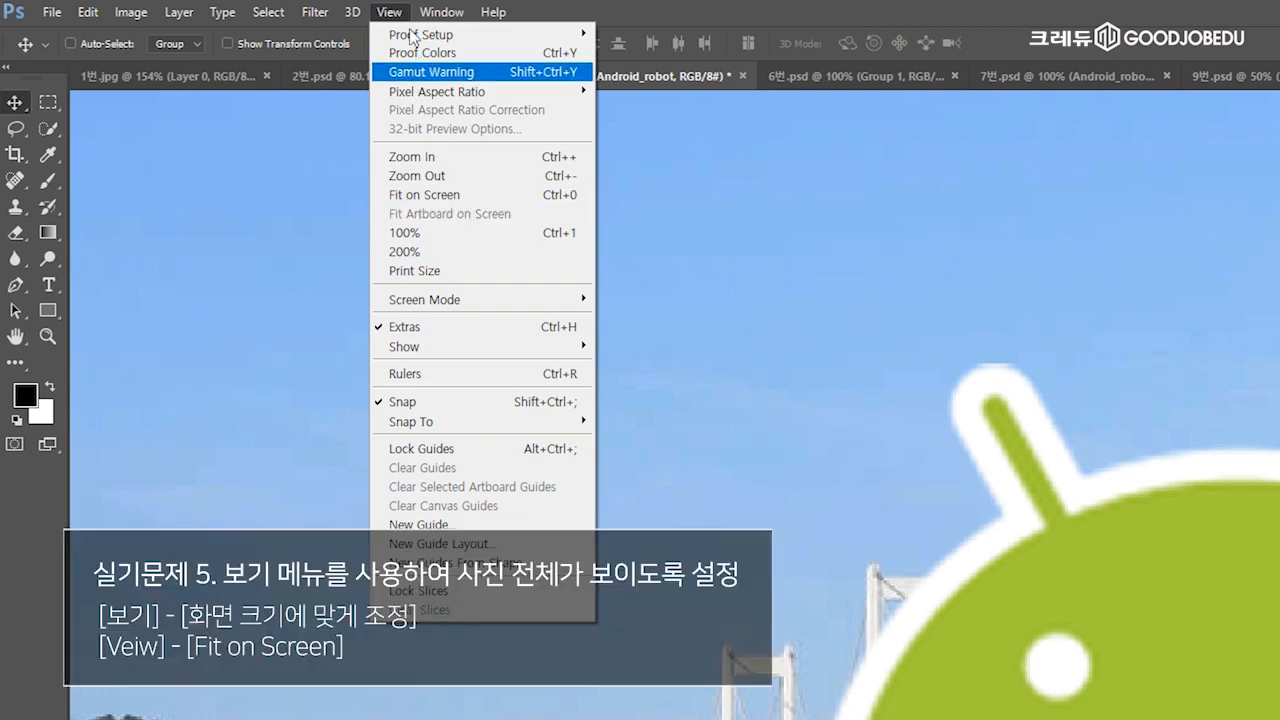
- Fit the whole Android robot image in 5번.psd on the screen
key("ctrl")
left_click(482, 197)
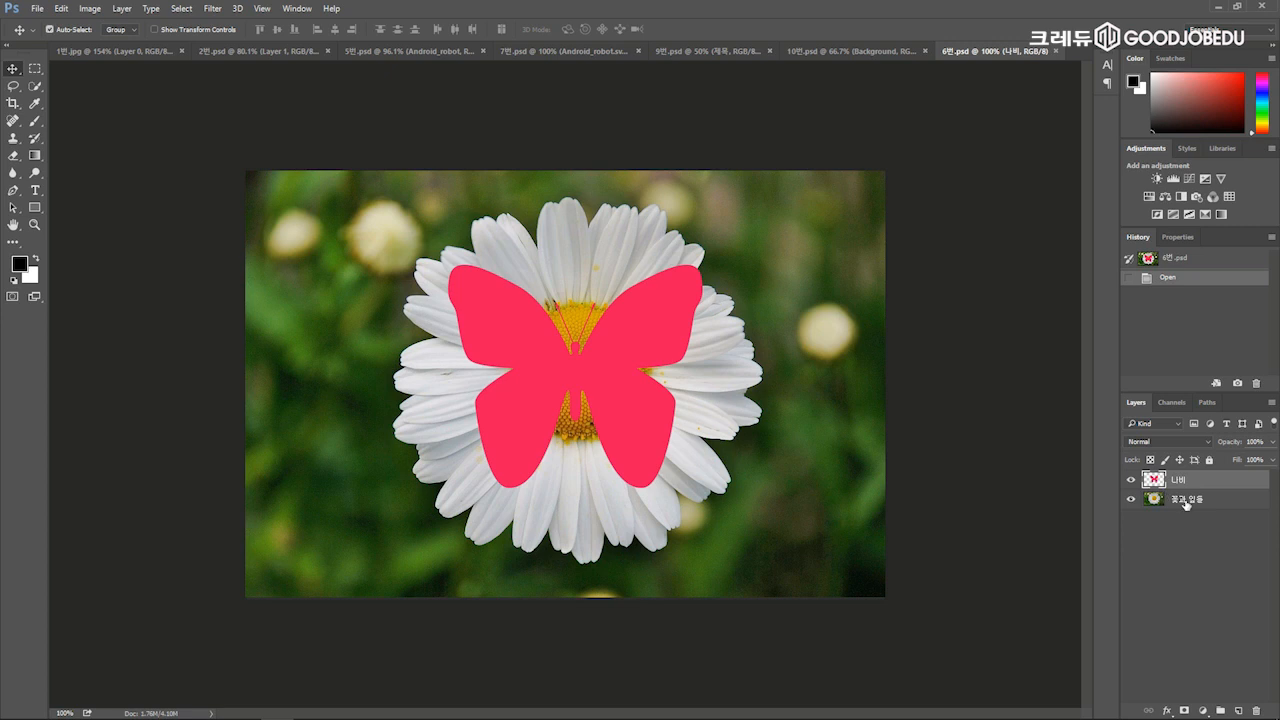
key("ctrl")
key("ctrl")
key("ctrl")
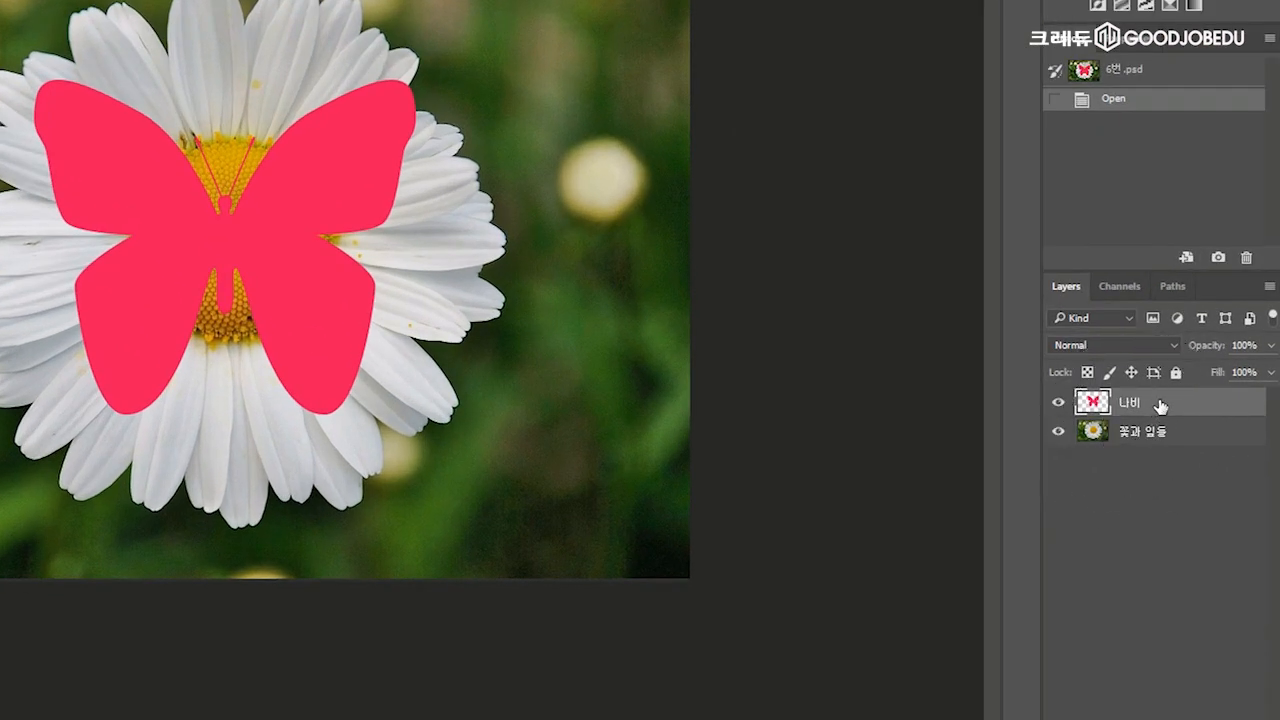
key("ctrl")
key("ctrl")
key("ctrl")
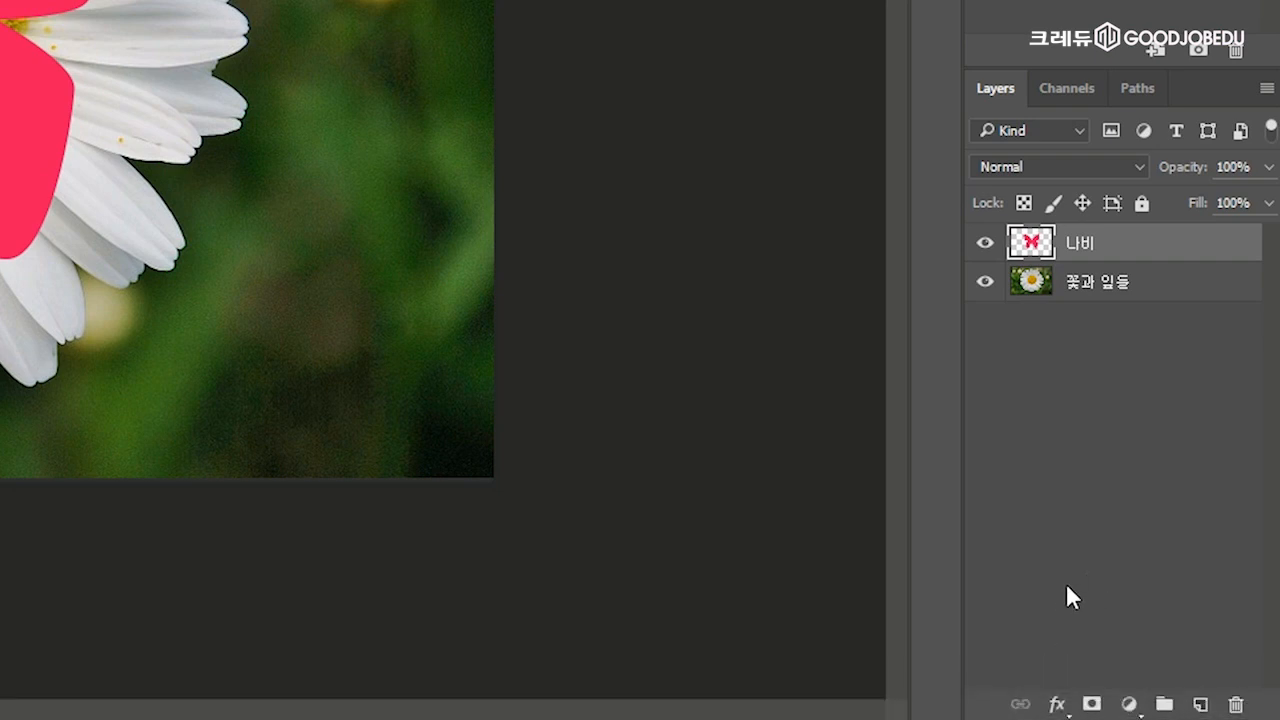
- Add a Hue/Saturation adjustment layer above the butterfly layer 나비 in 6번.psd
left_click(1131, 705)
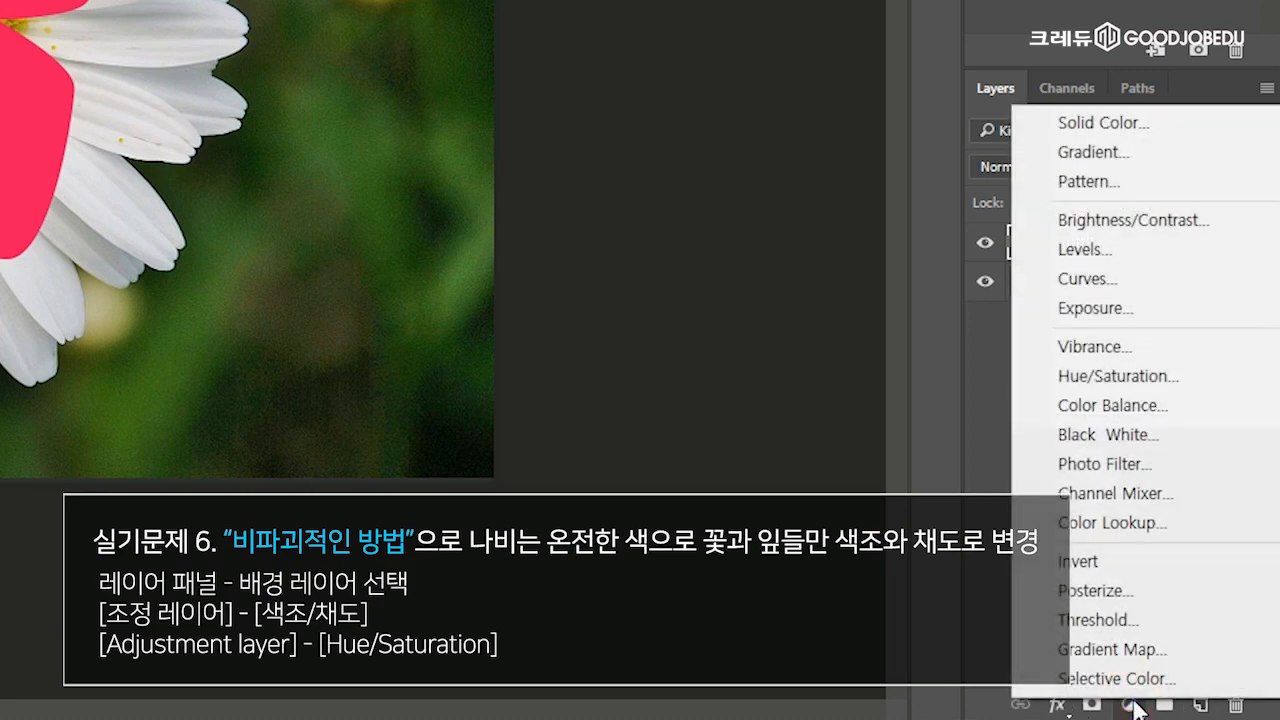
left_click(1177, 390)
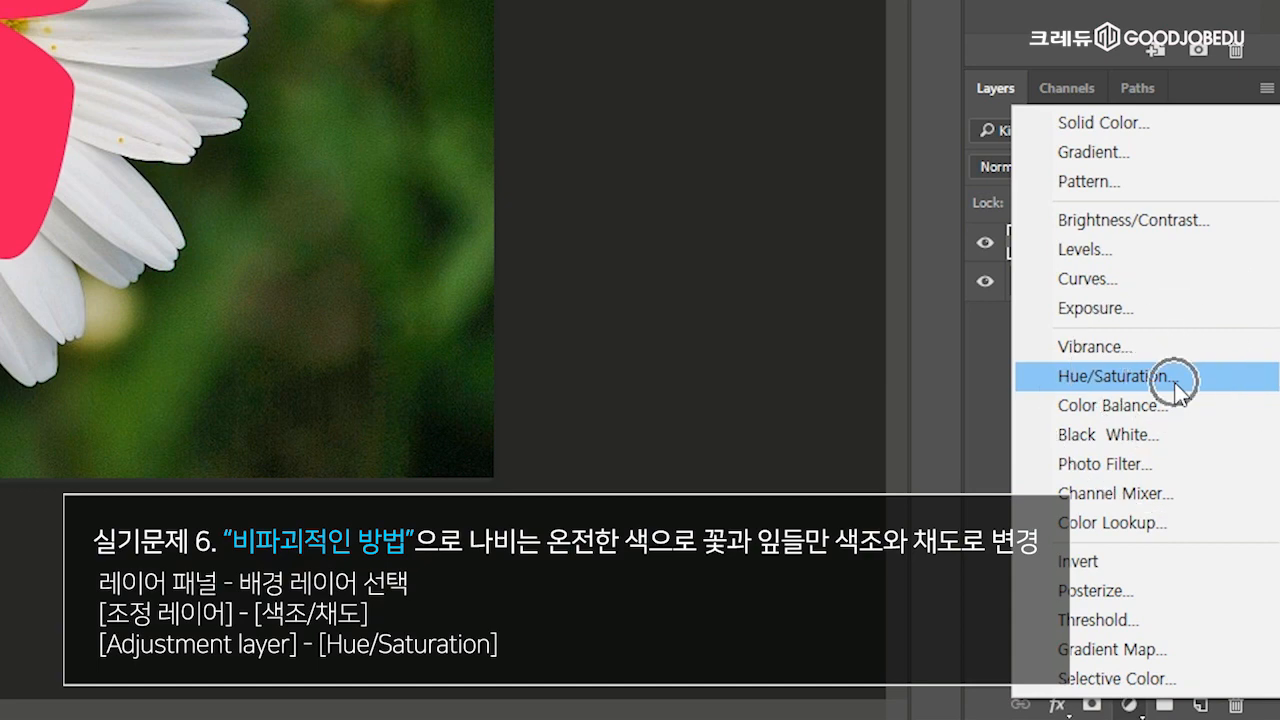
key("ctrl")
key("ctrl")
left_click(1172, 375)
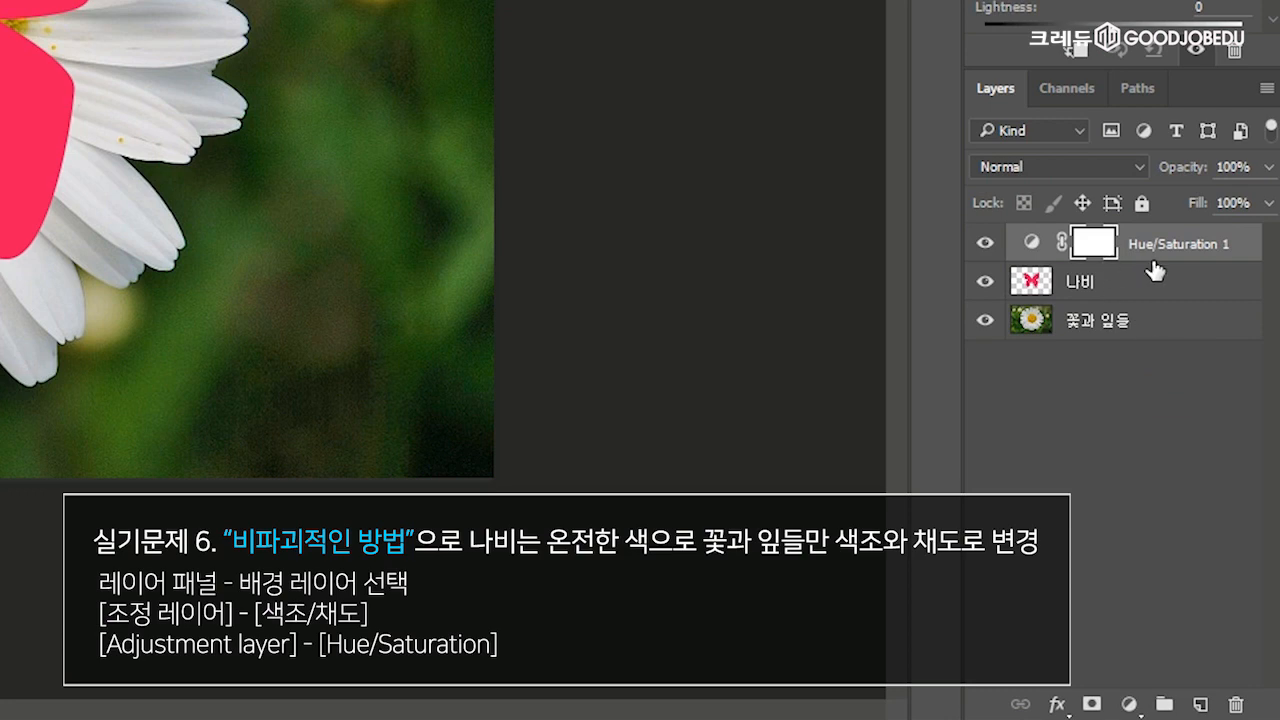
double_click(1195, 256)
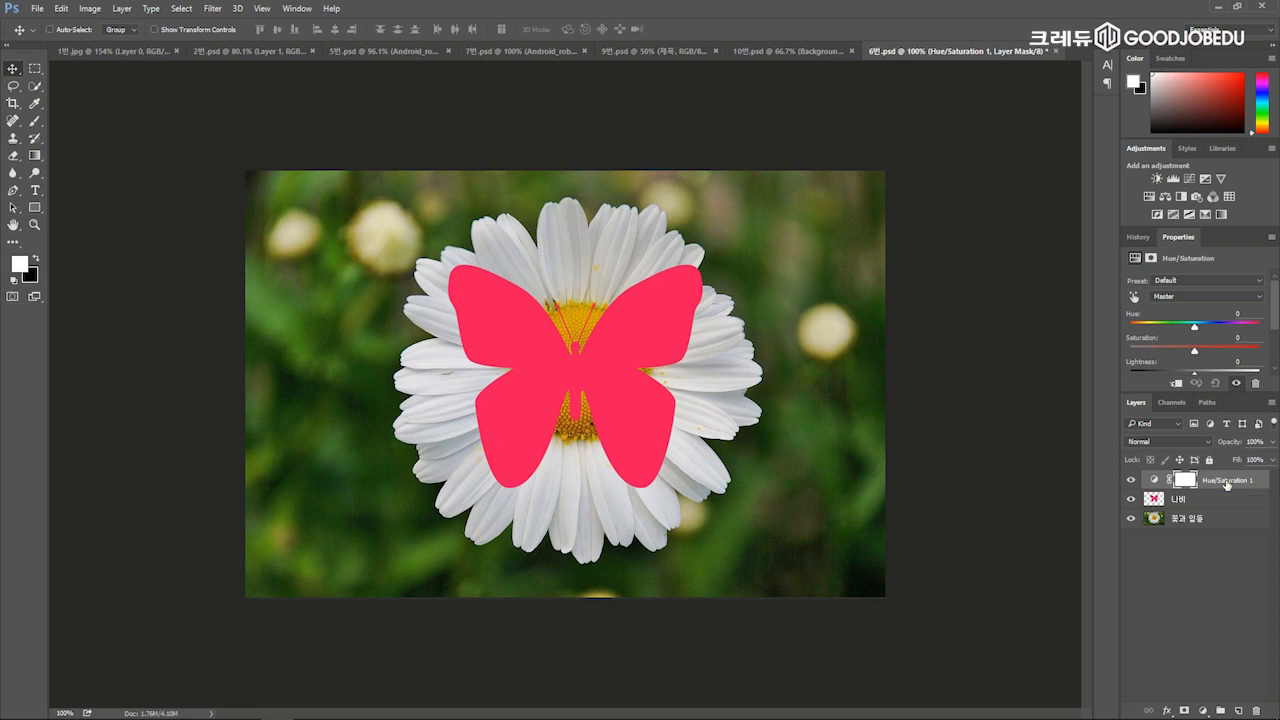
- Delete the Hue/Saturation adjustment layer together with its mask from above the butterfly layer
key("ctrl")
key("ctrl")
key("ctrl")
key("ctrl")
key("ctrl")
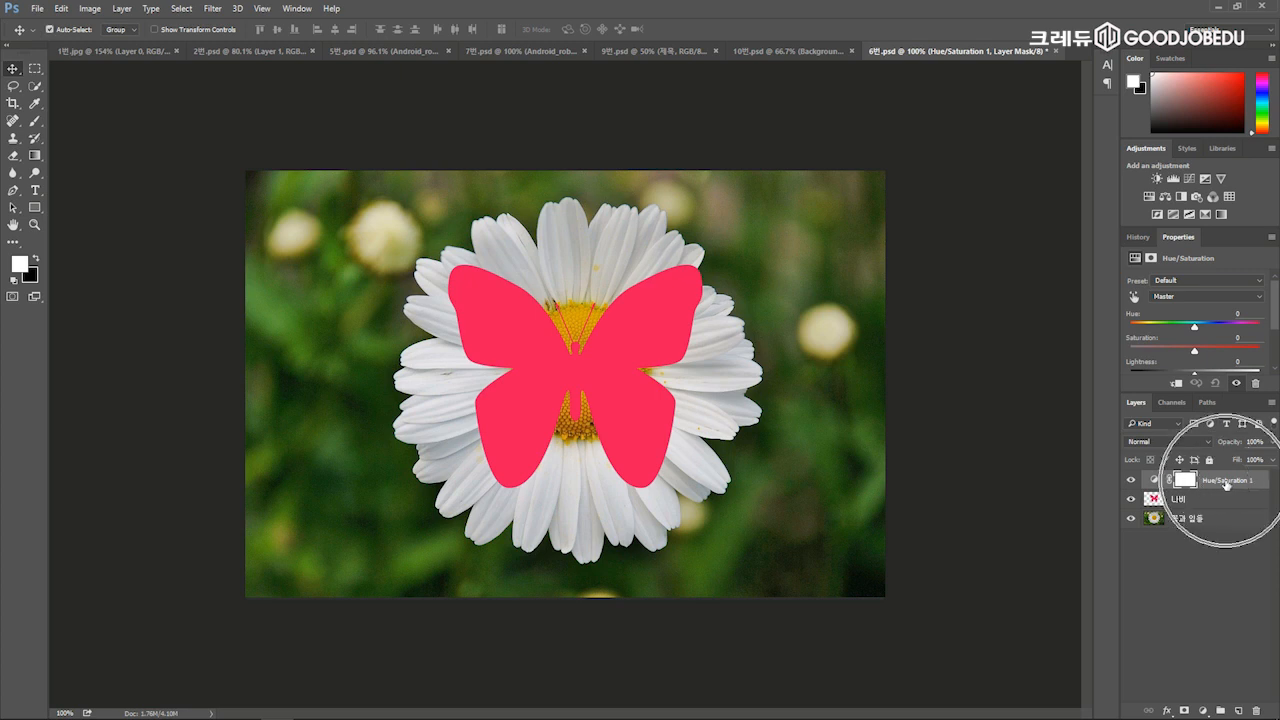
left_click(1256, 710)
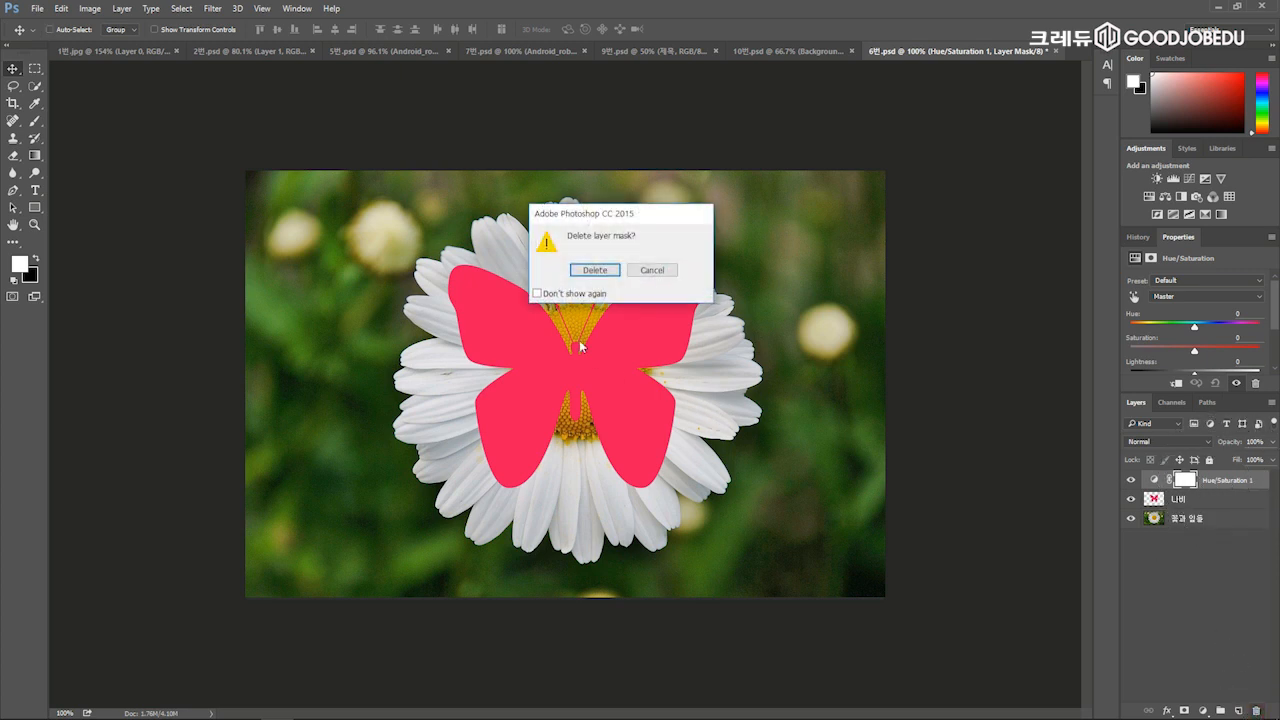
left_click(608, 268)
left_click_drag(1242, 478, 1256, 710)
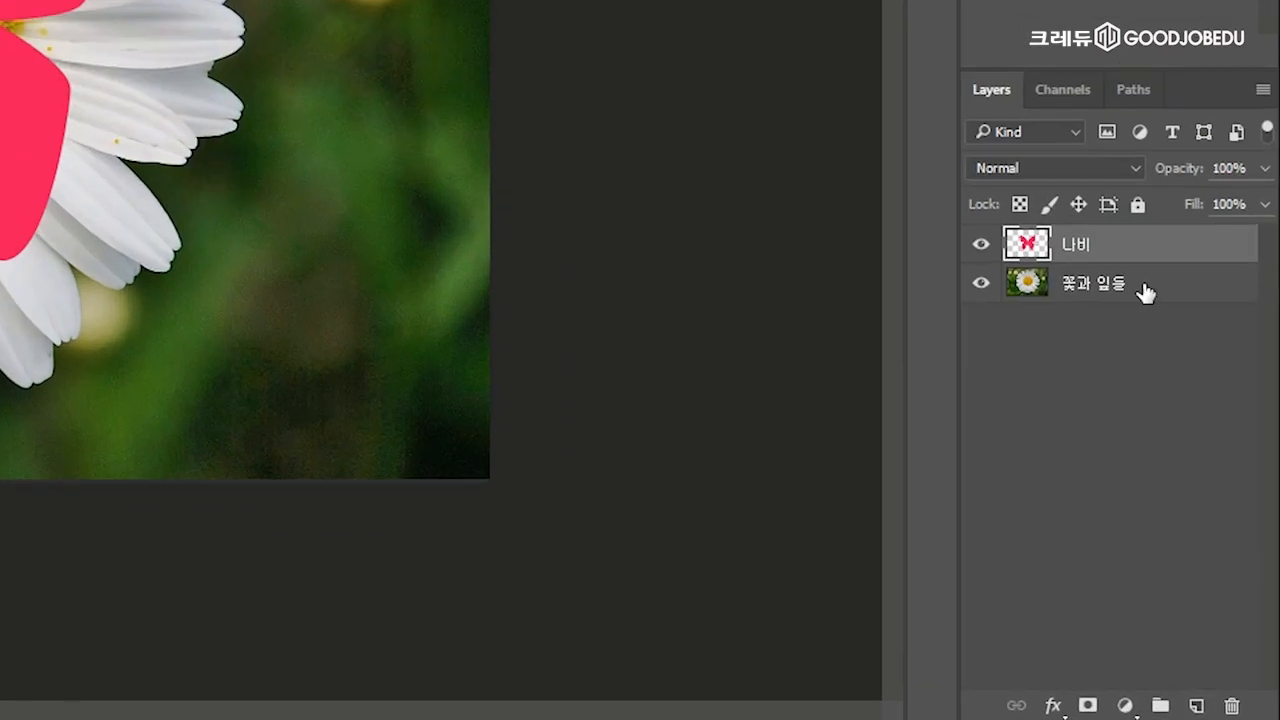
- Add a Hue/Saturation adjustment layer directly above the flower layer 꽃과 잎들, beneath the butterfly layer
left_click(1143, 288)
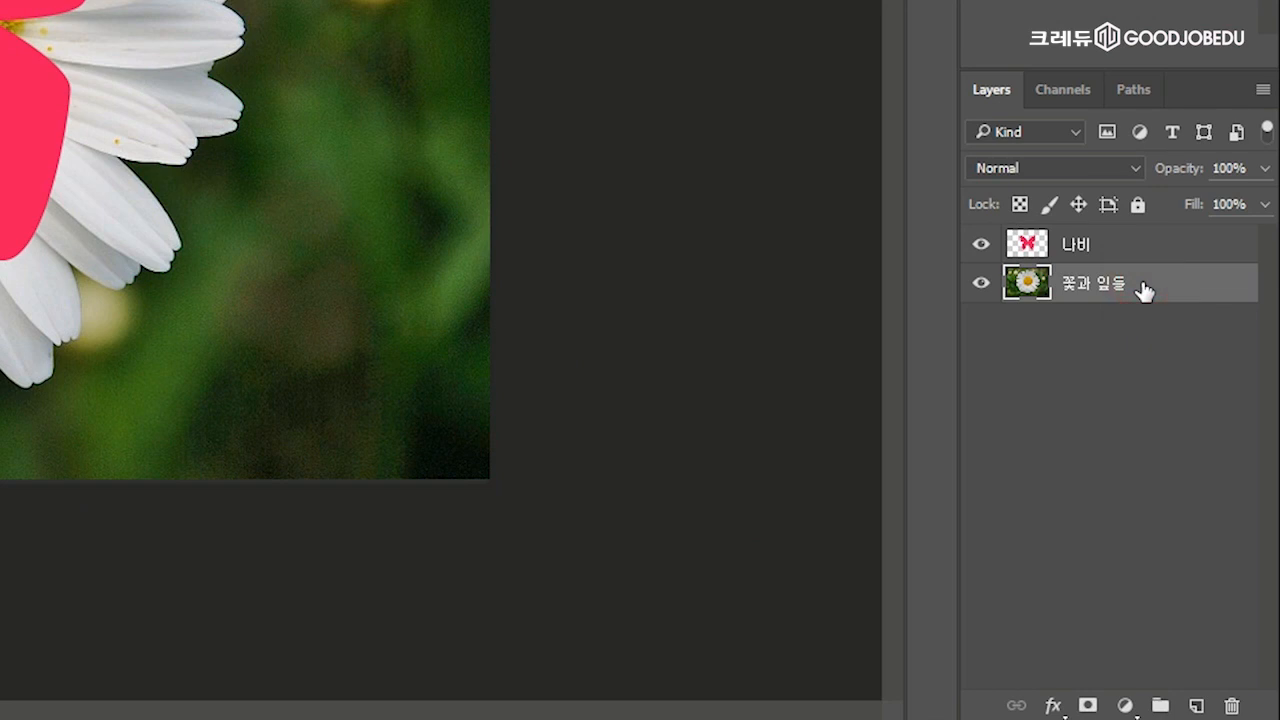
left_click(1124, 705)
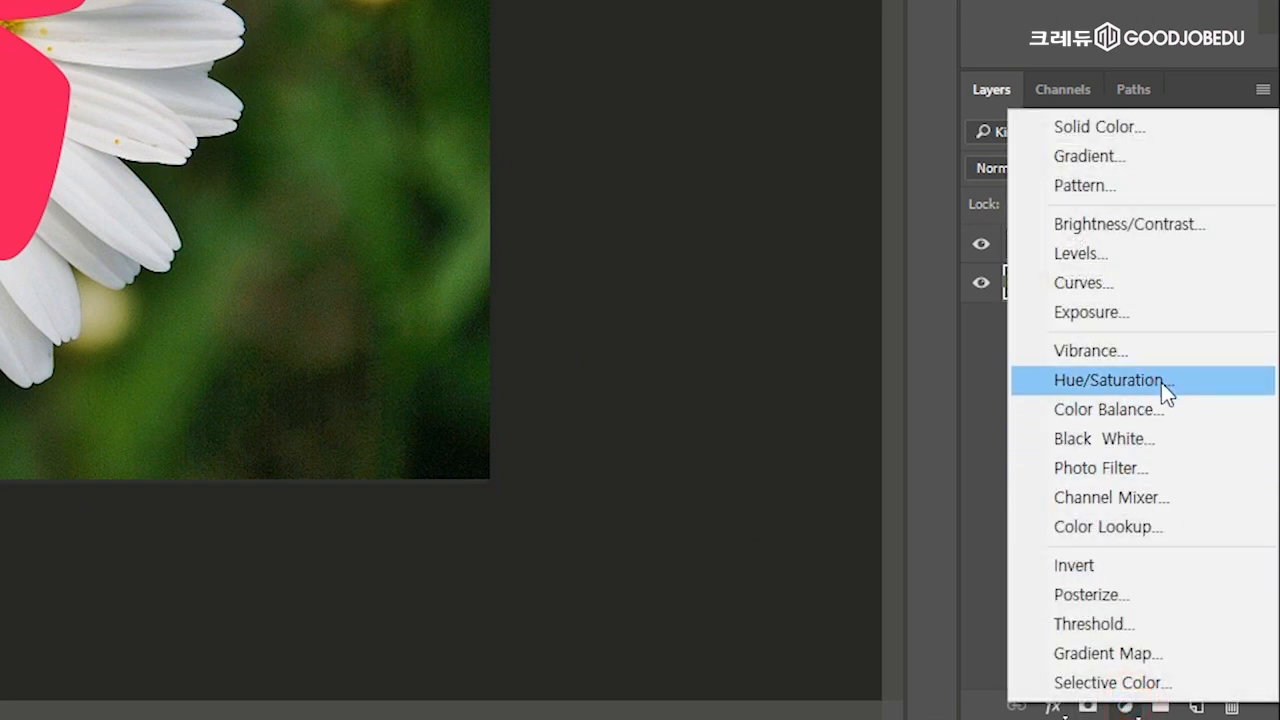
left_click(1162, 383)
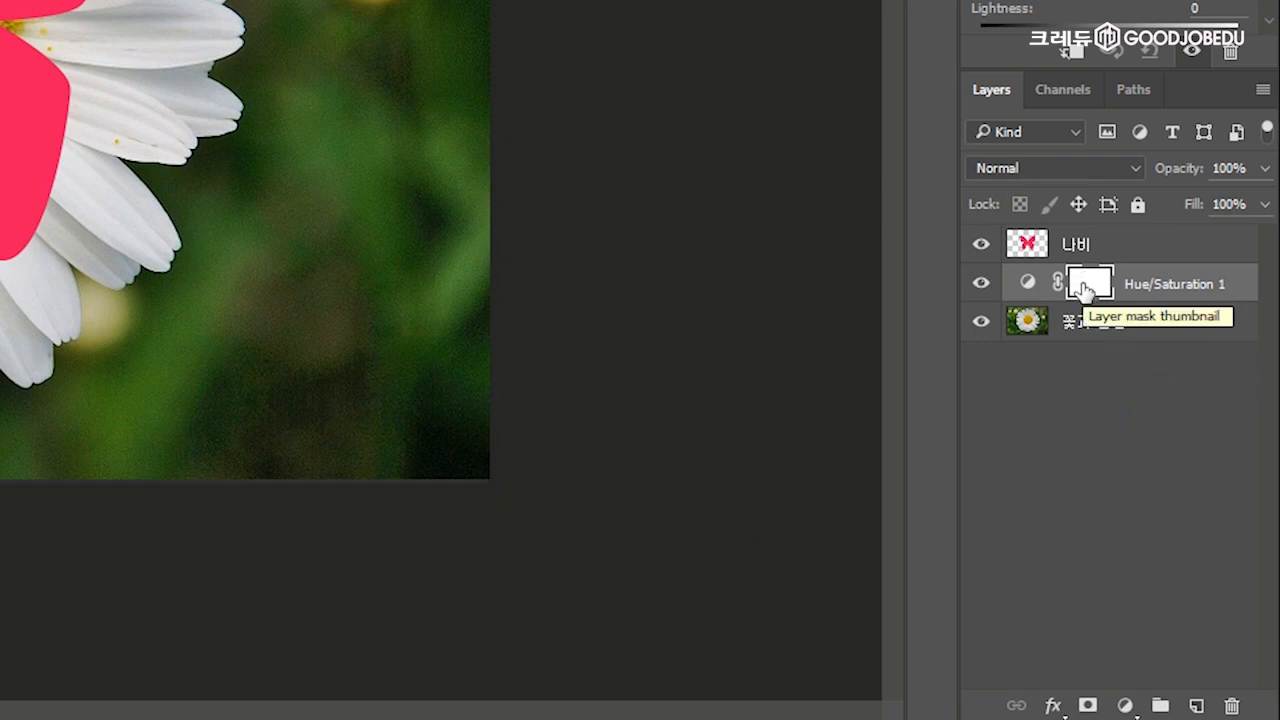
- Apply the Sepia preset to the Hue/Saturation adjustment layer above the flower layer and keep that adjustment layer selected
left_click(1147, 290)
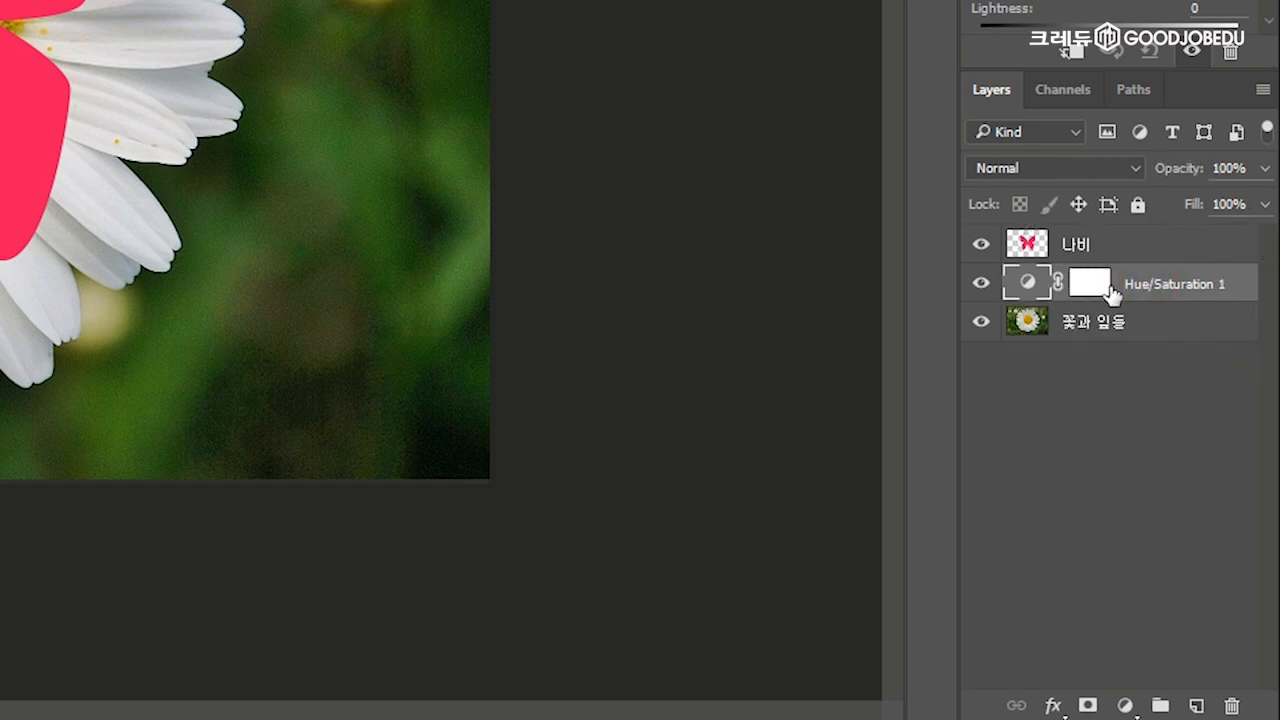
left_click(1024, 288)
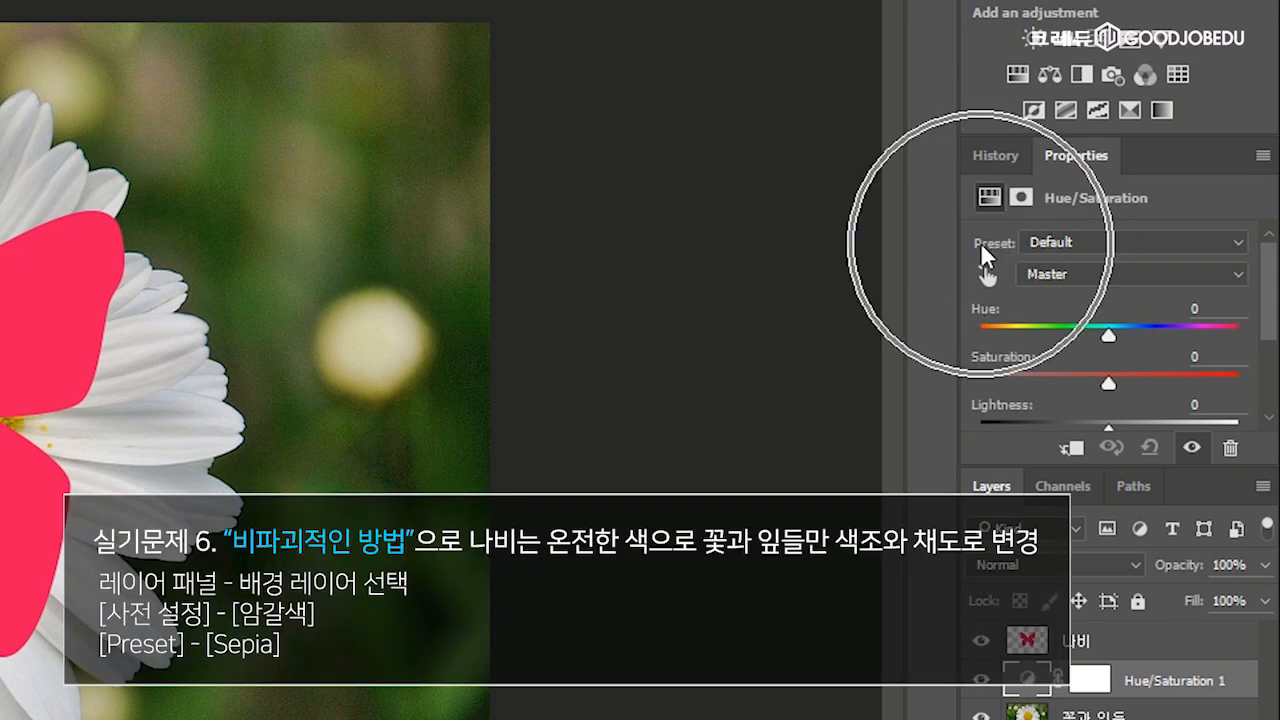
left_click(1093, 243)
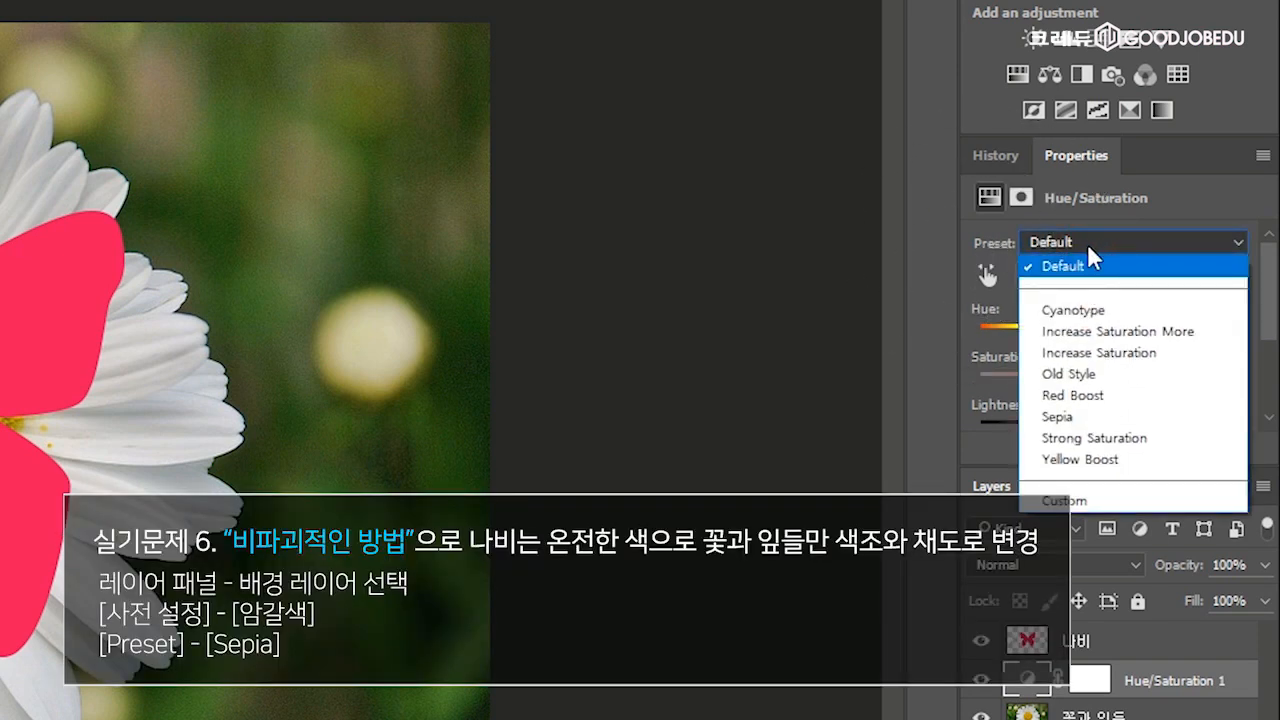
left_click(1094, 417)
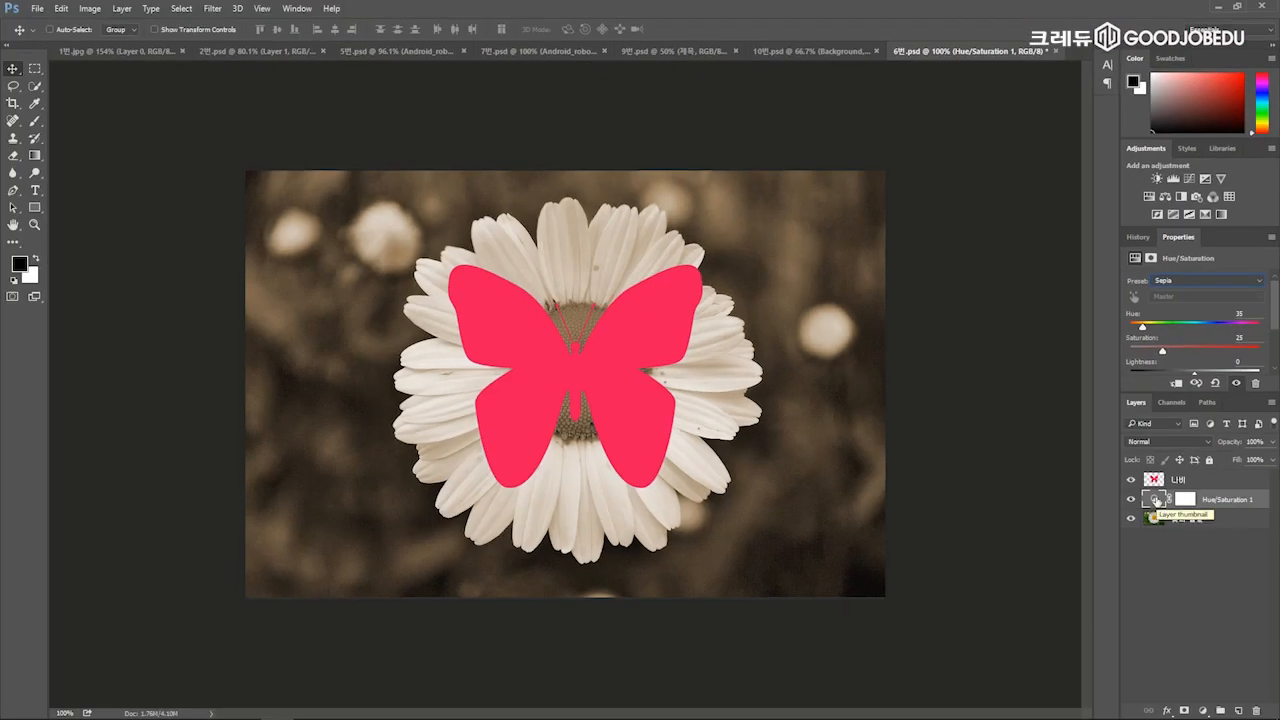
left_click(1192, 479)
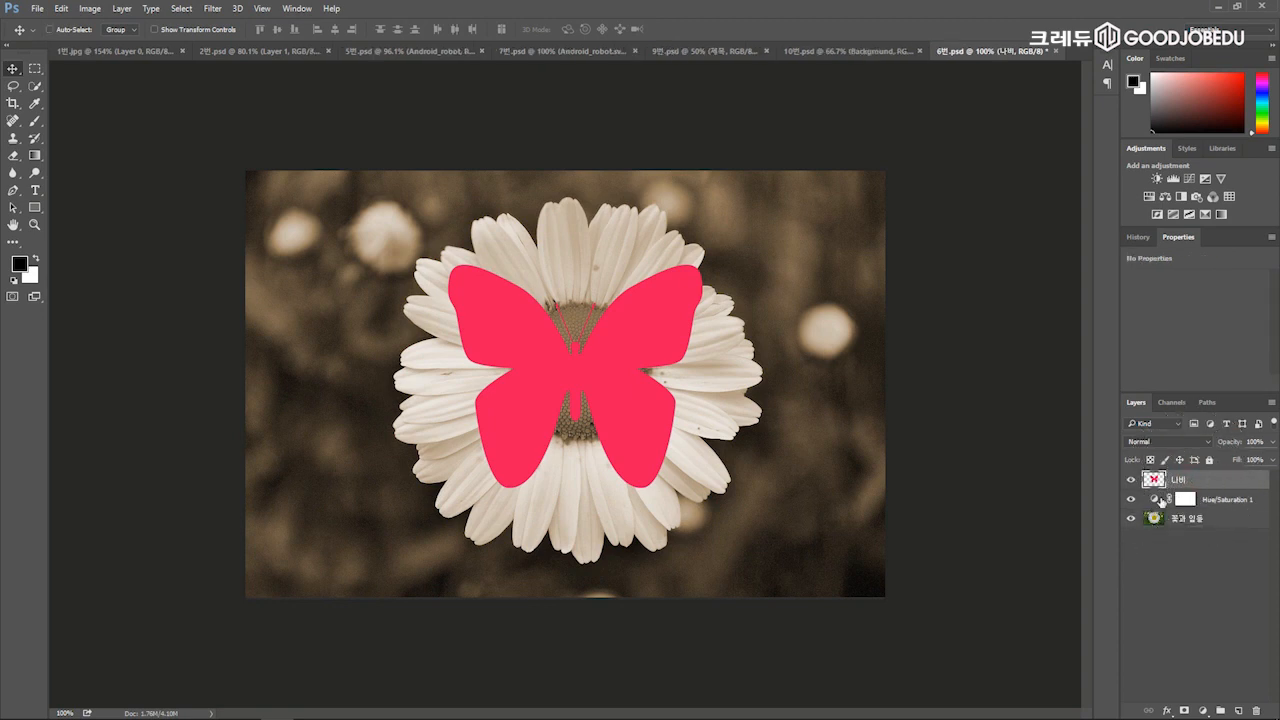
left_click(1155, 499)
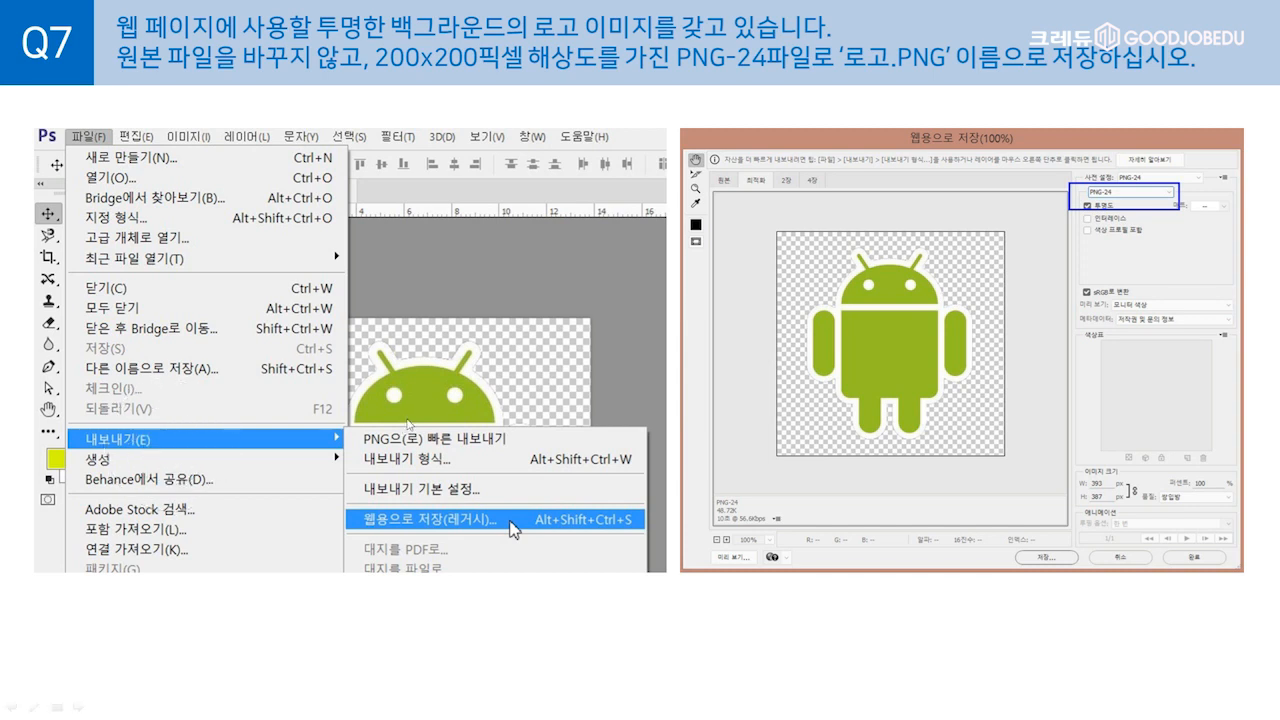
- Switch from the slide show to Photoshop and open the Android robot image 7번.psd in Save for Web (Legacy)
key("super+Tab")
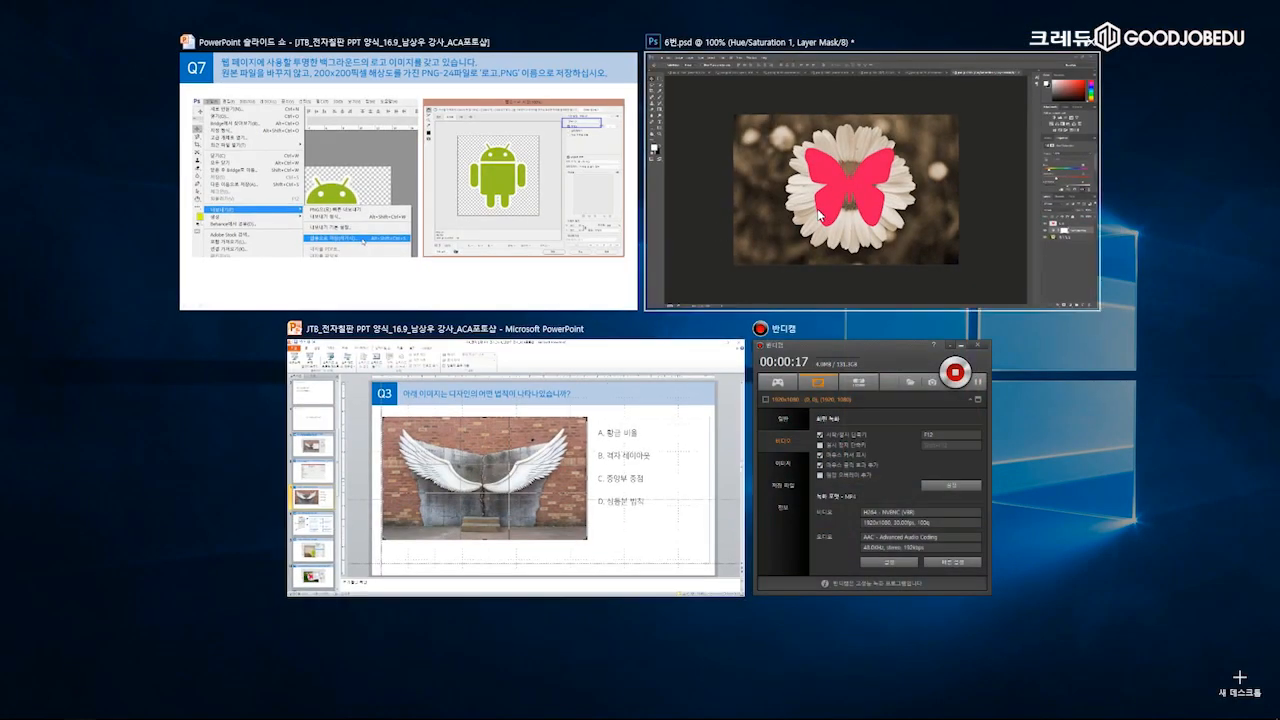
left_click(820, 212)
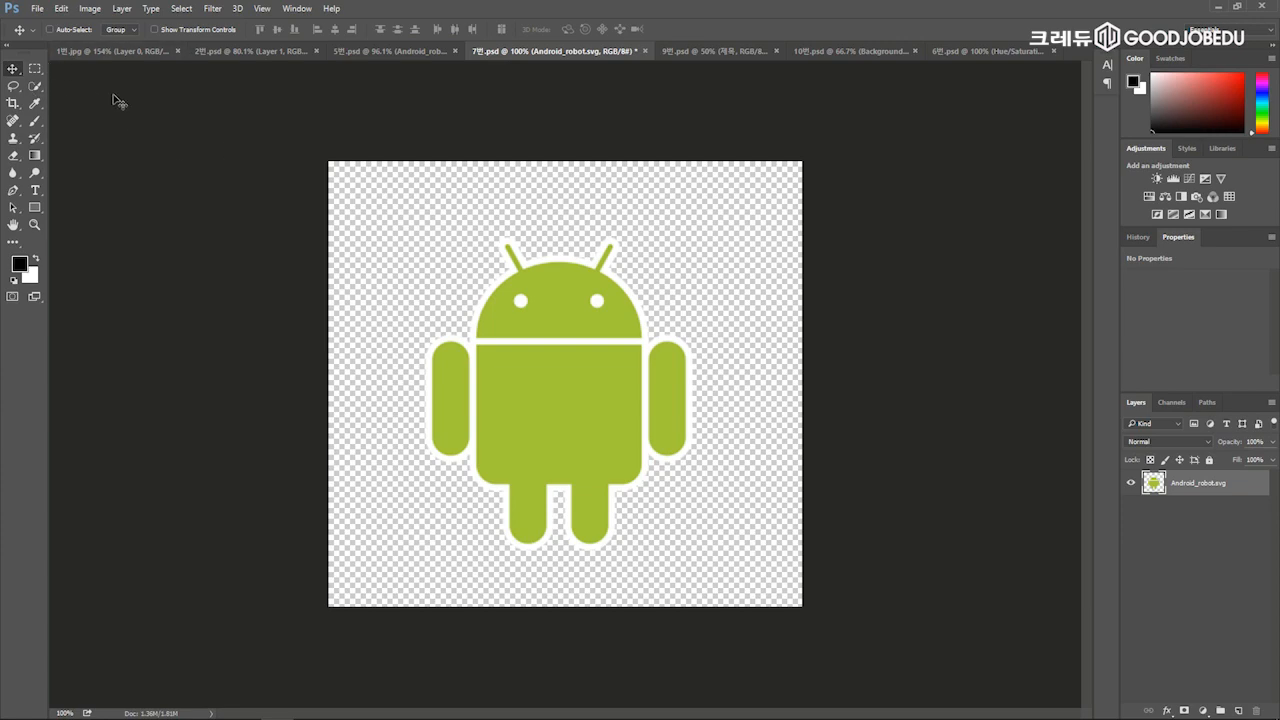
left_click(40, 10)
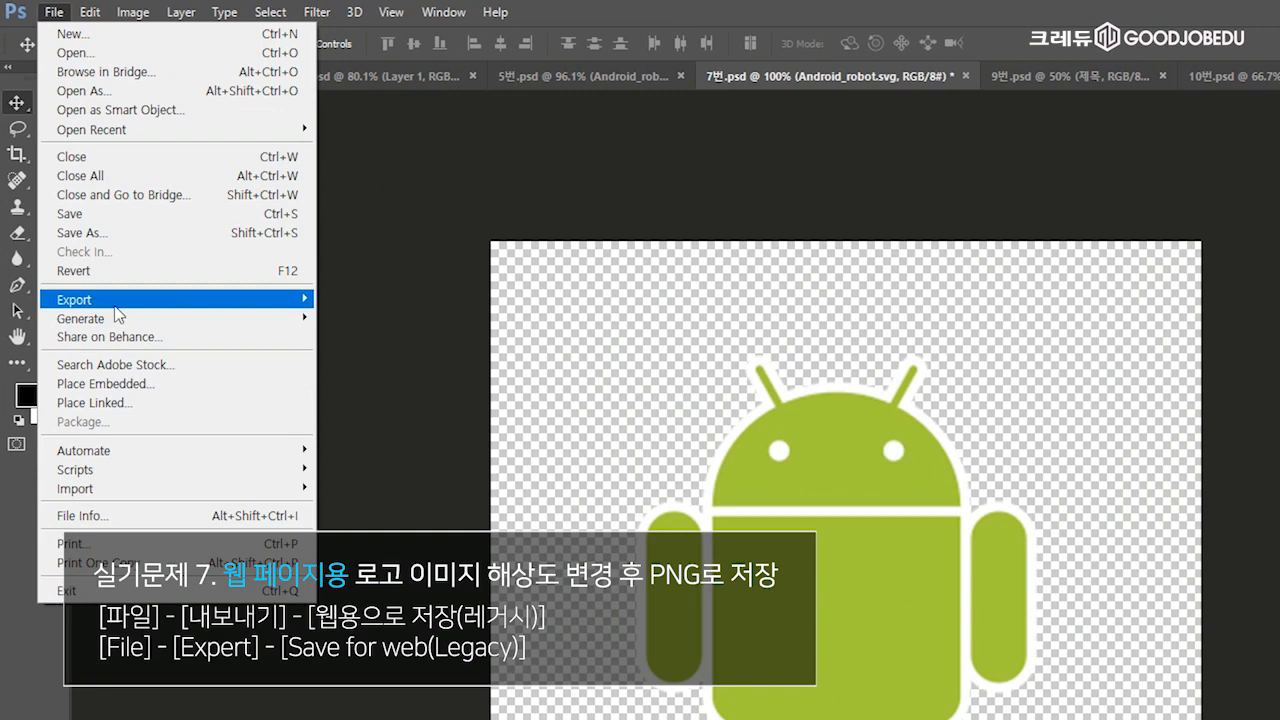
mouse_move(126, 310)
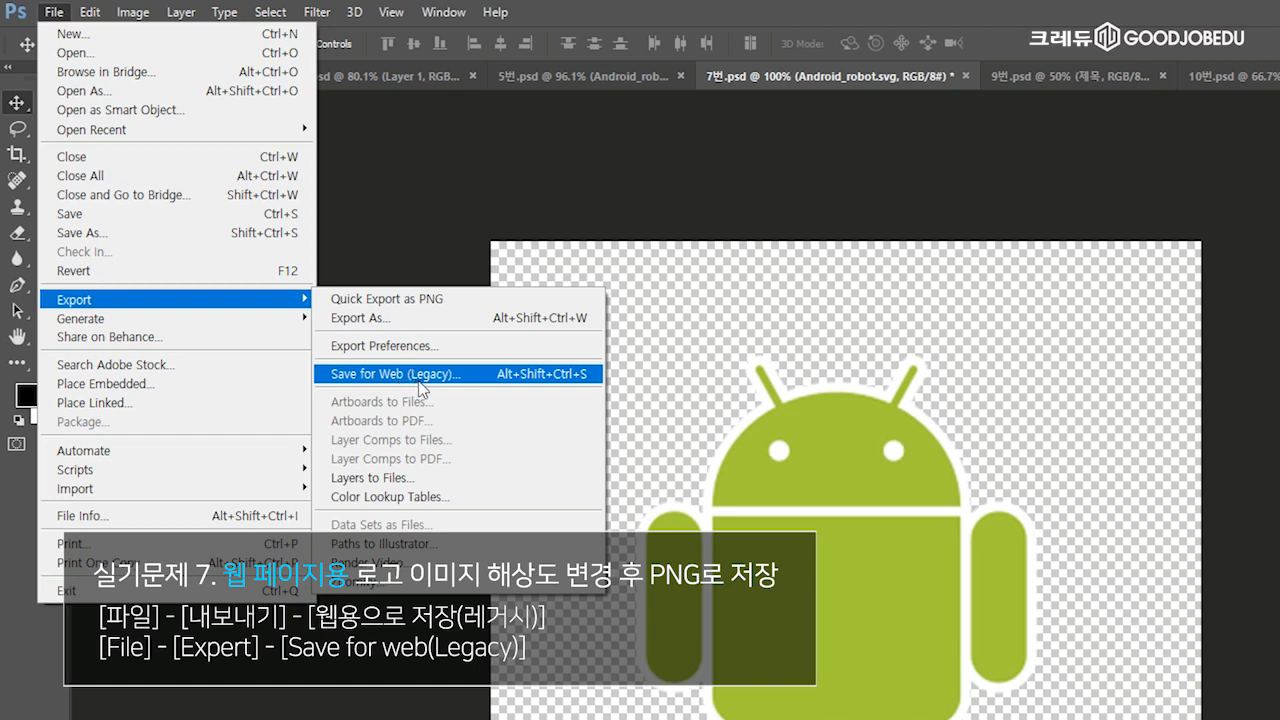
left_click(478, 374)
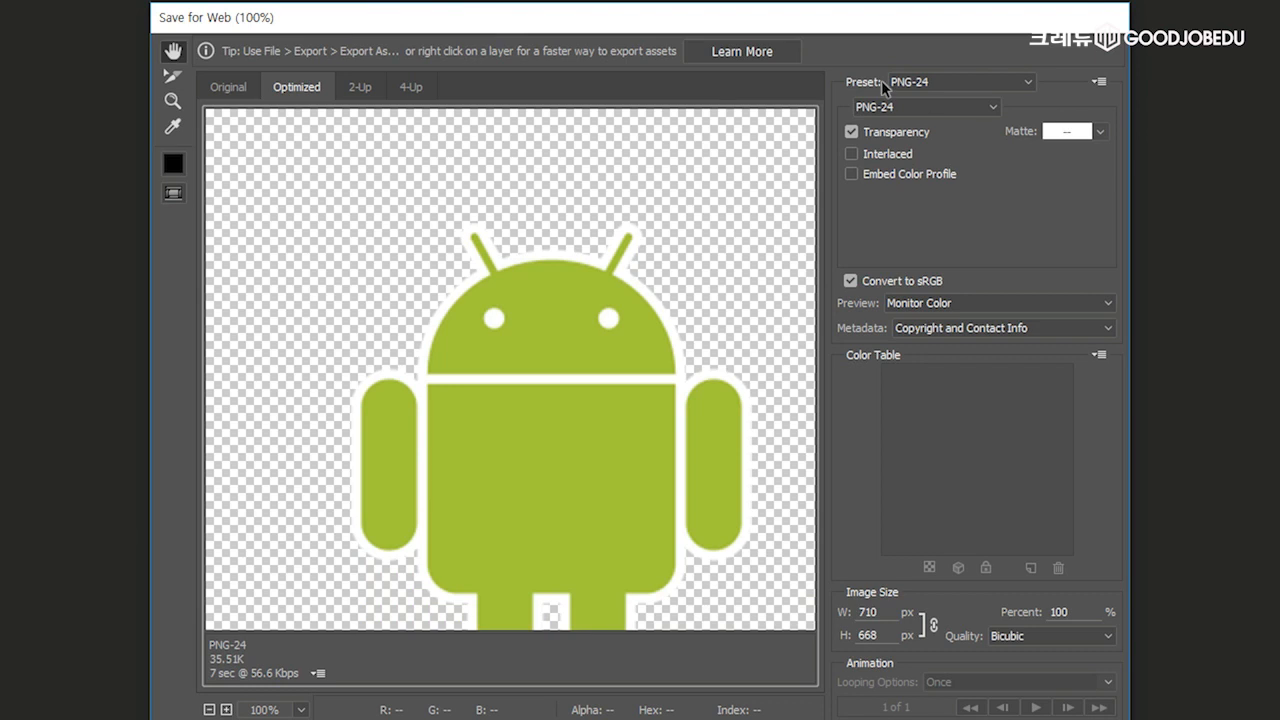
- Preview the robot logo as JPEG and as PNG-24 without transparency, ending on PNG-24 with Transparency enabled
left_click(888, 108)
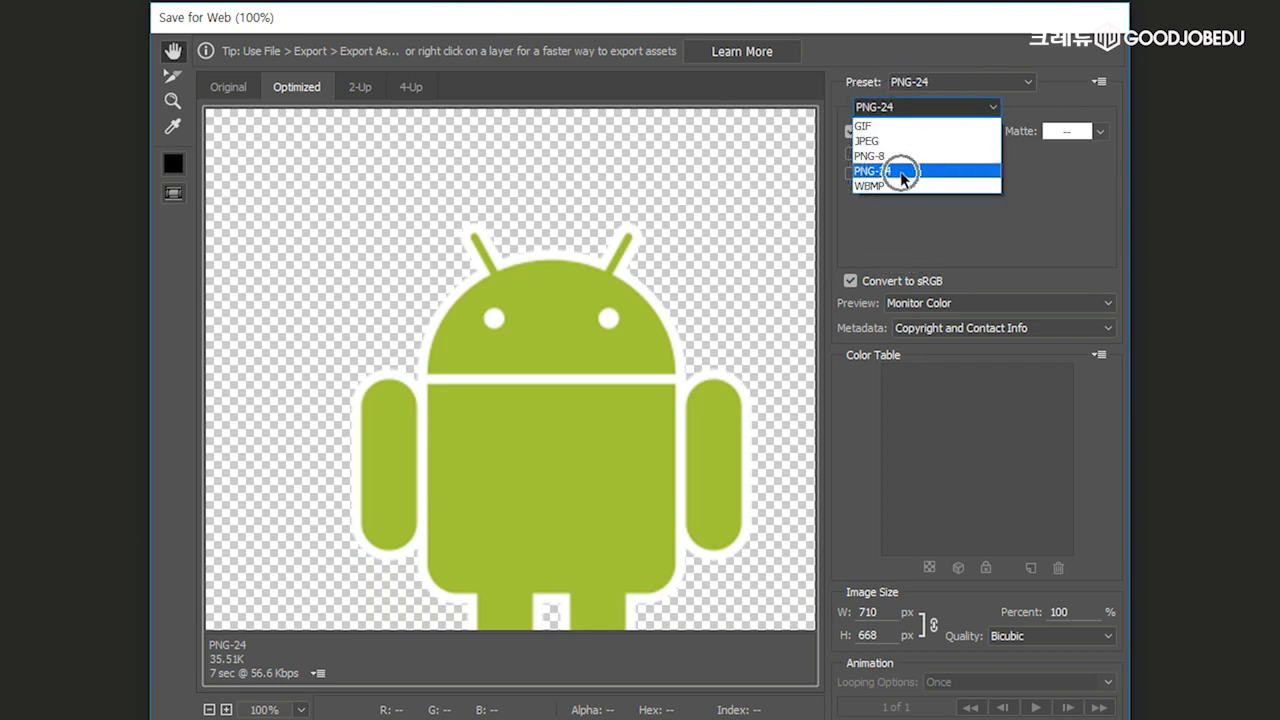
left_click(891, 141)
left_click(891, 107)
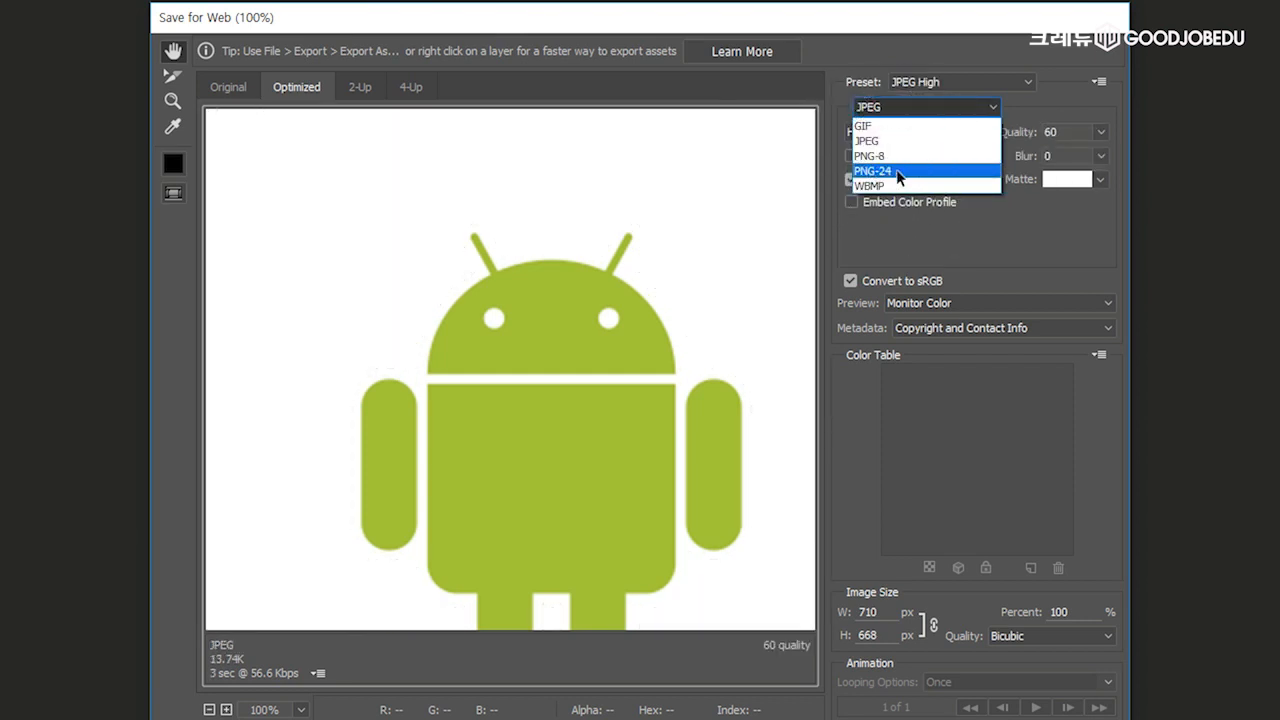
left_click(890, 171)
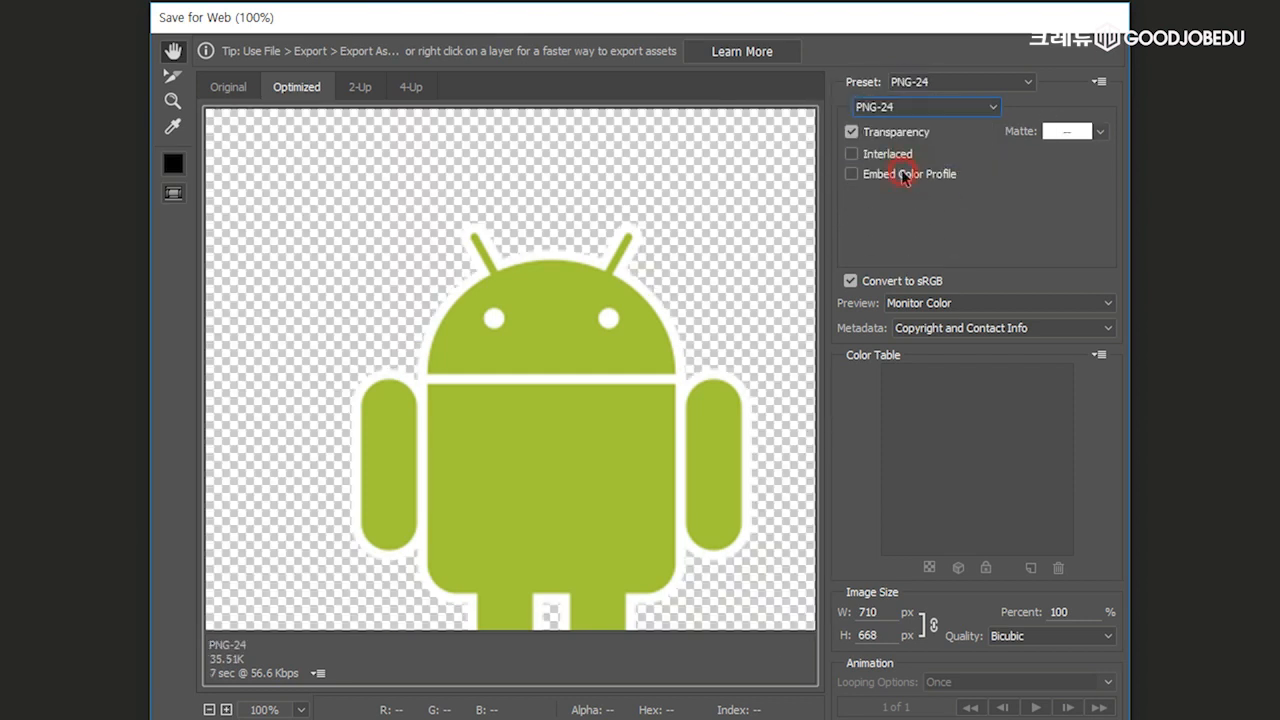
left_click(851, 132)
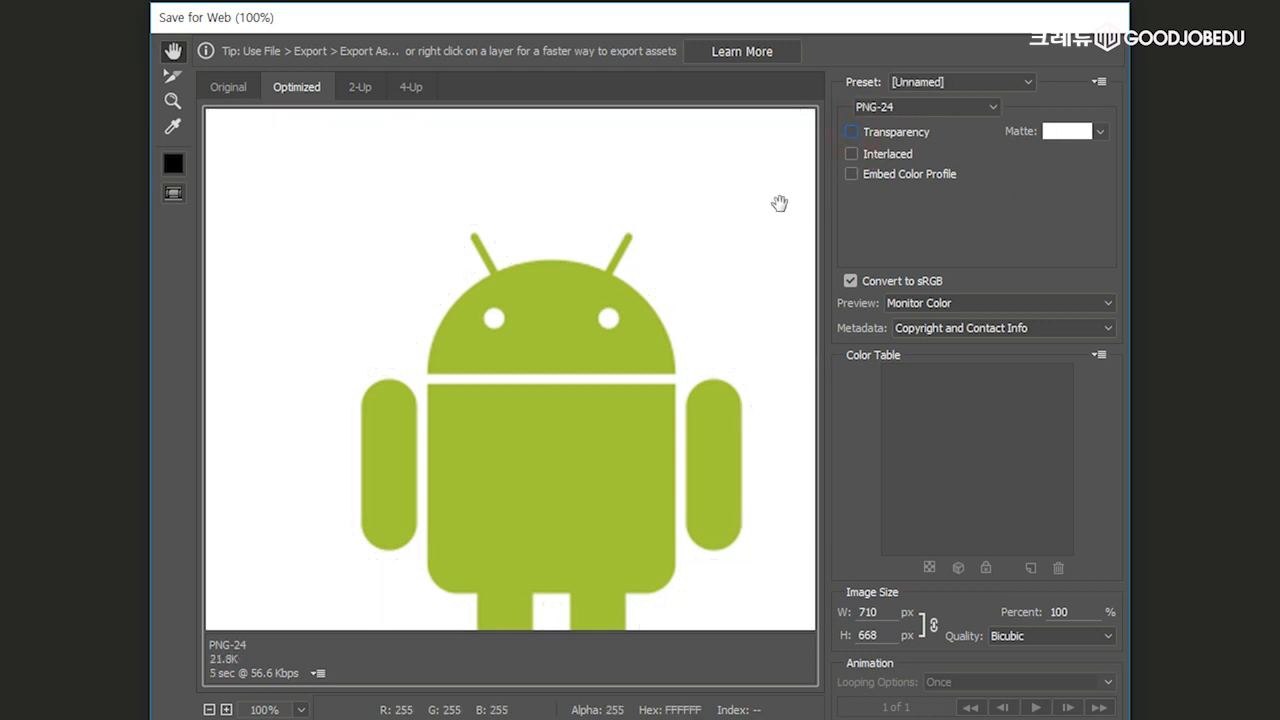
left_click(851, 133)
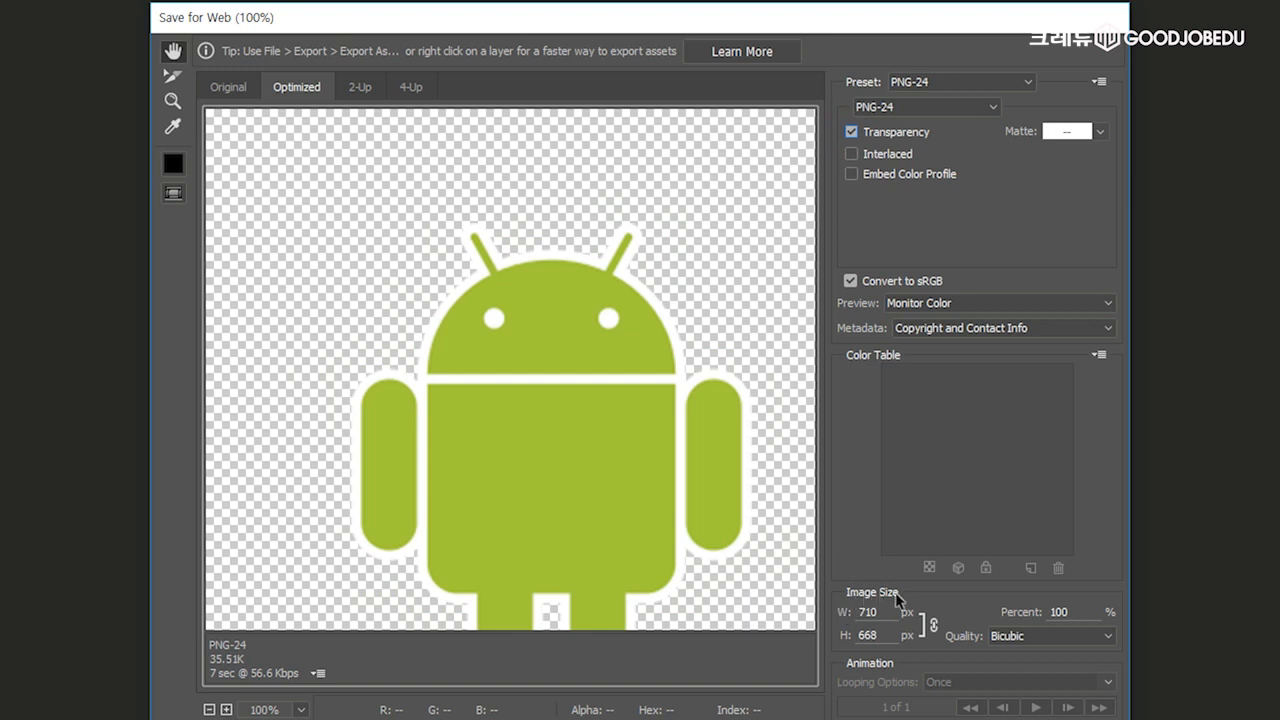
- Unlink the export image's proportions and set its size to 200 px wide and 200 px high
left_click_drag(883, 612, 860, 613)
left_click(885, 613)
left_click_drag(885, 613, 855, 617)
type("200")
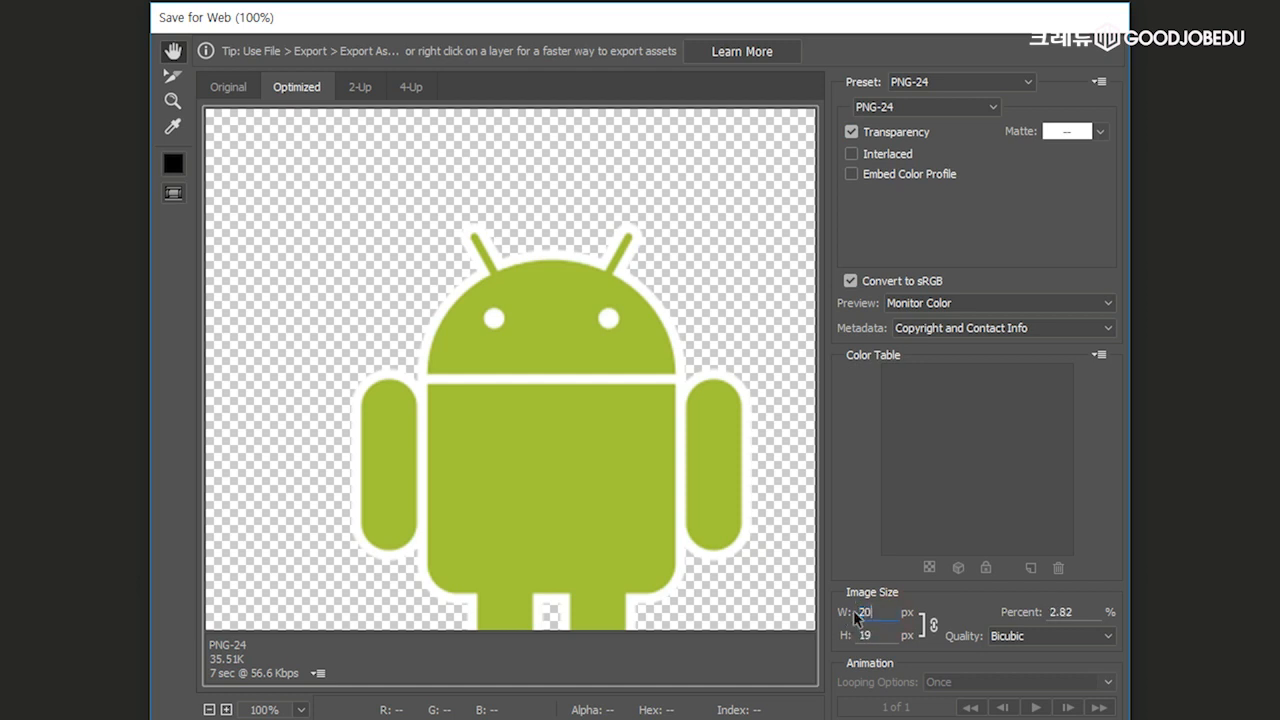
left_click(889, 636)
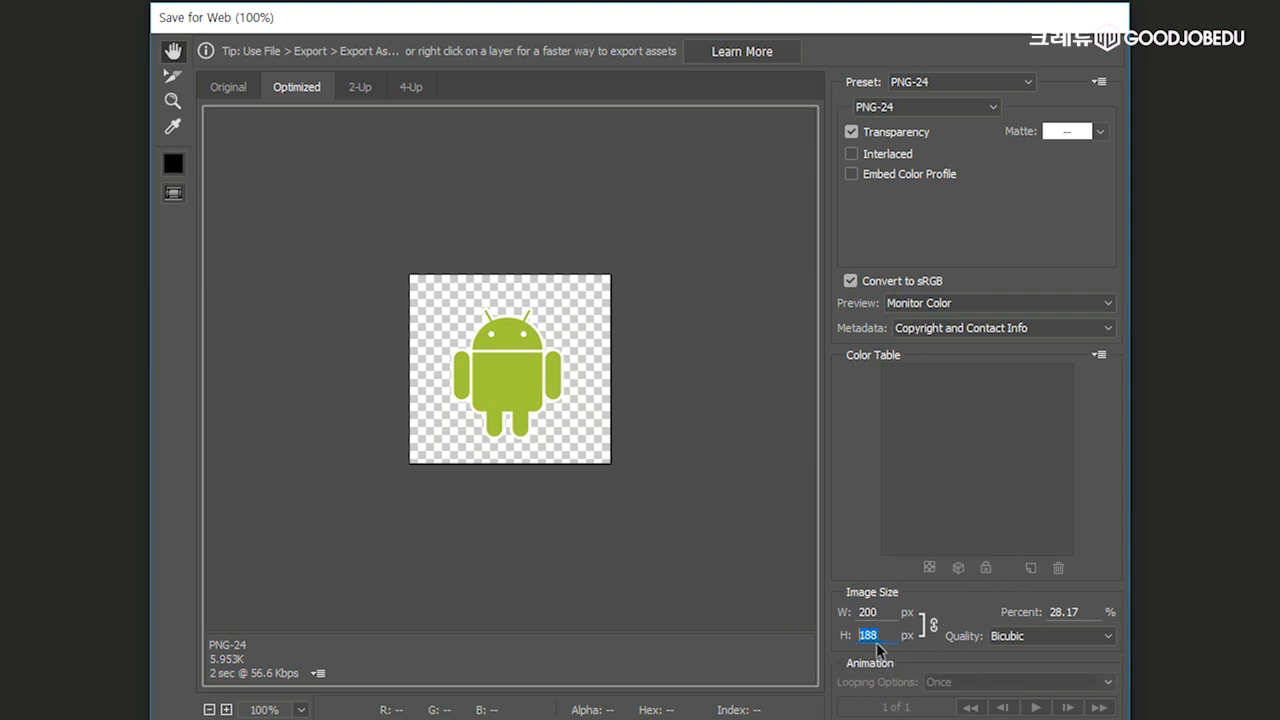
type("200")
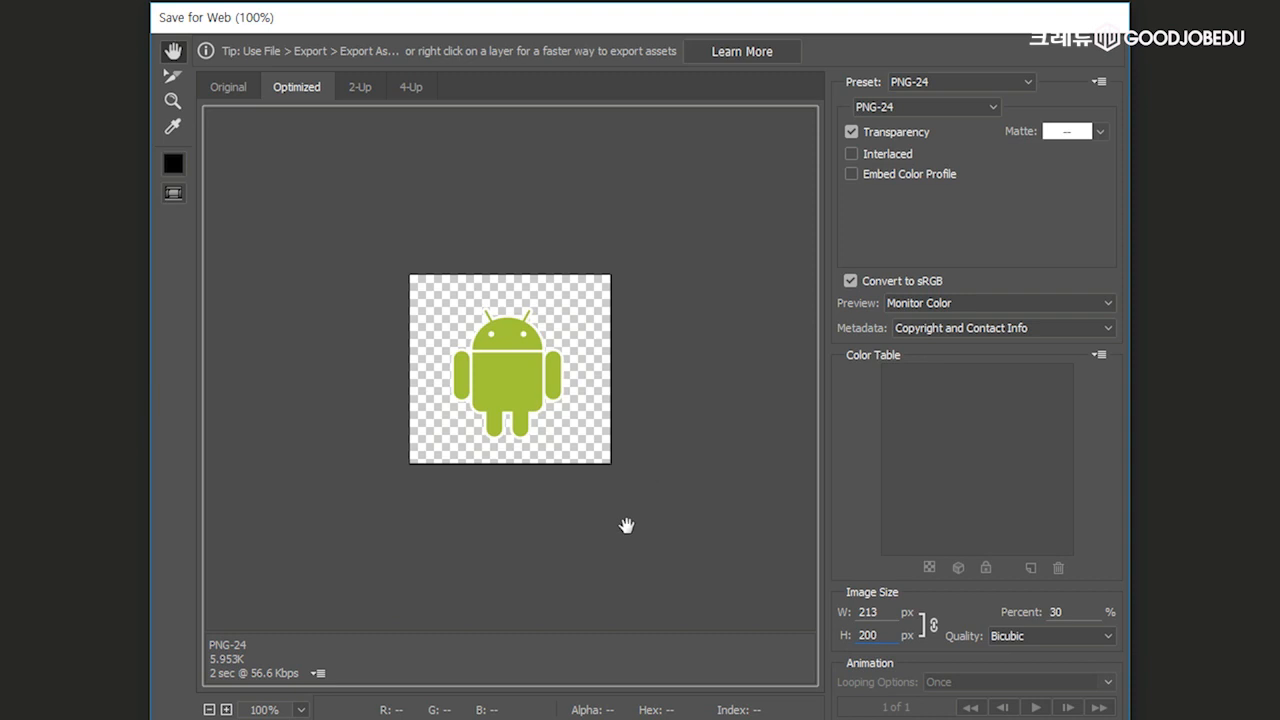
left_click_drag(882, 612, 857, 612)
left_click(932, 626)
type("200")
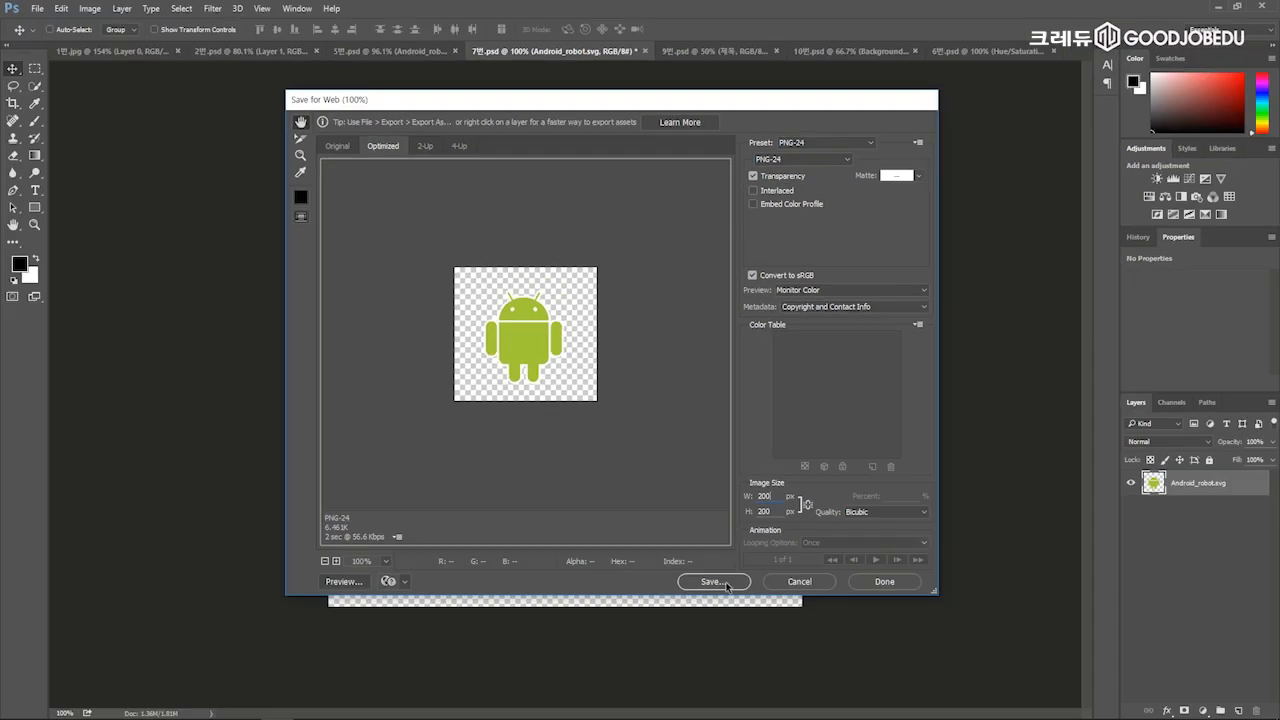
- Save the optimized PNG-24 logo under the file name 로고 in the ACA포토샵CC folder
left_click(720, 582)
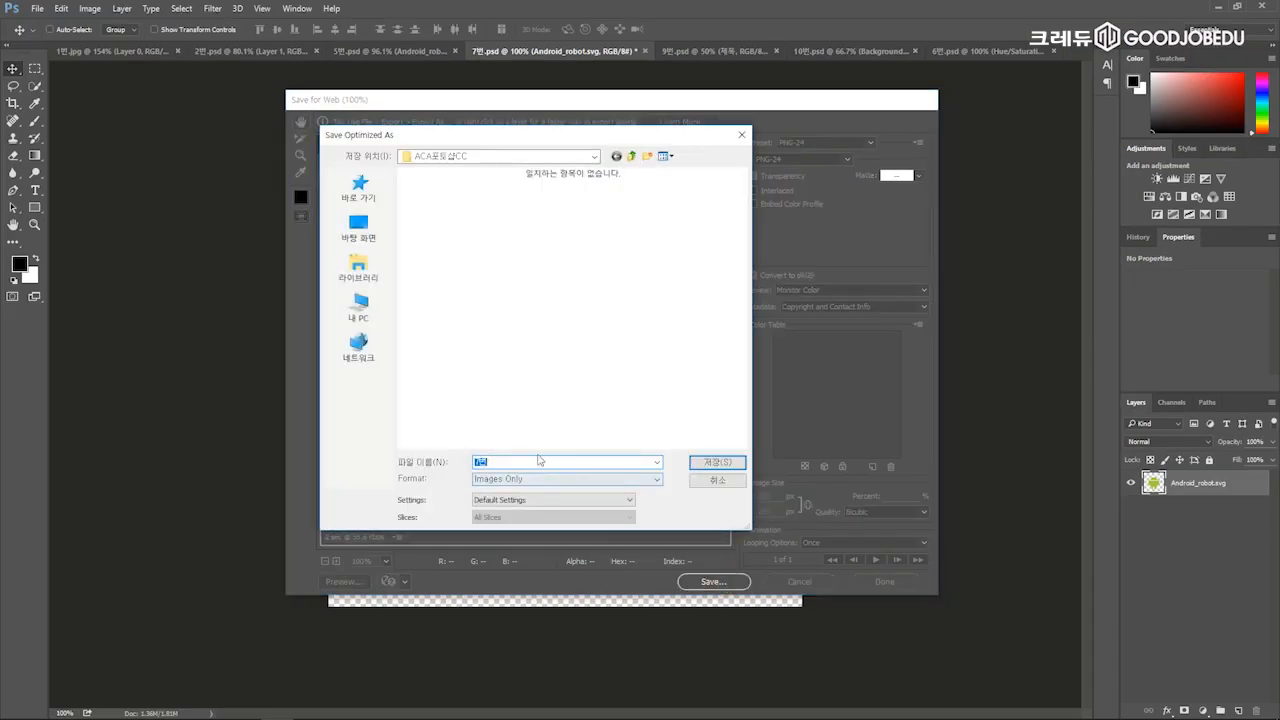
type("fh")
type("고")
left_click(712, 462)
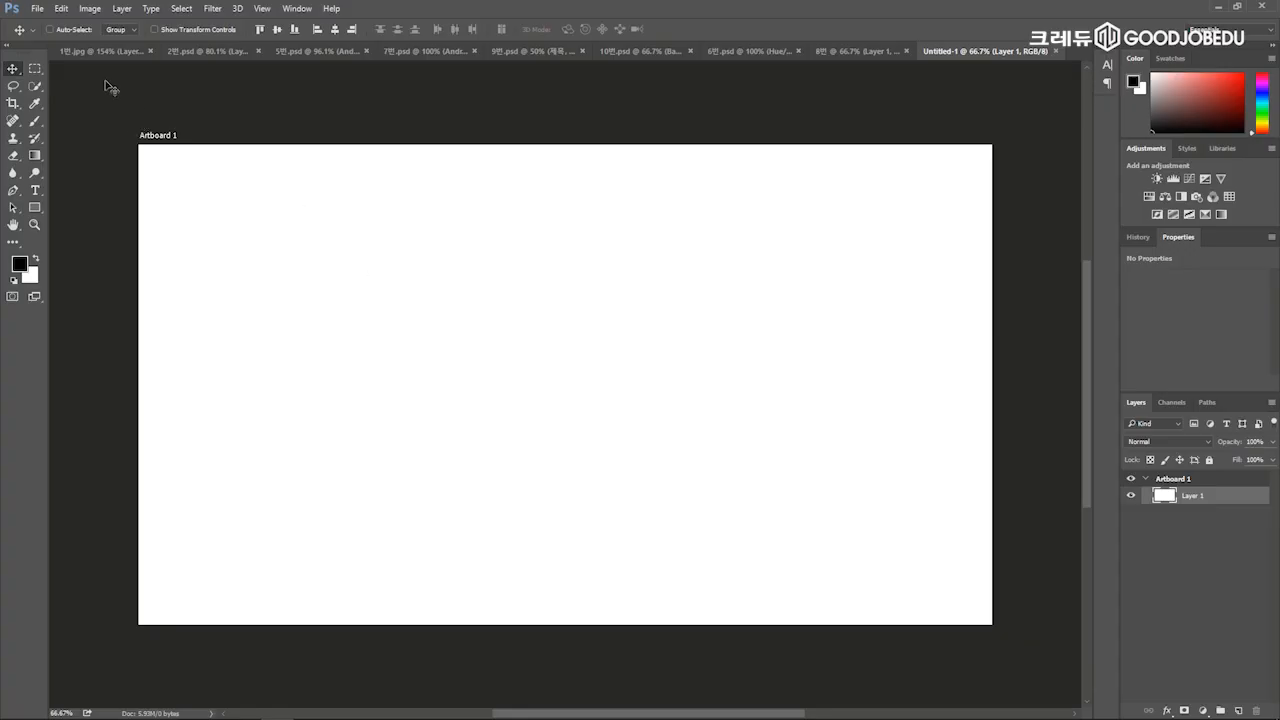
- Open the settings for creating a new document and move the dialog slightly lower
left_click(36, 9)
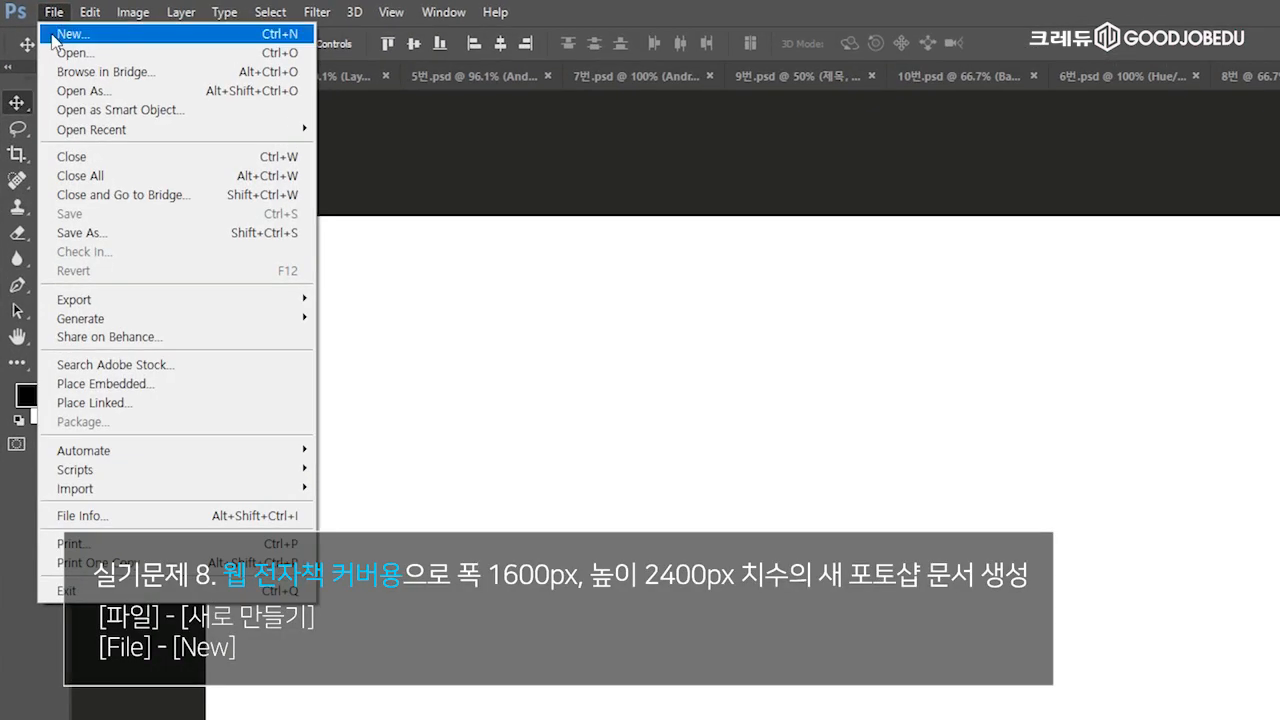
left_click(80, 42)
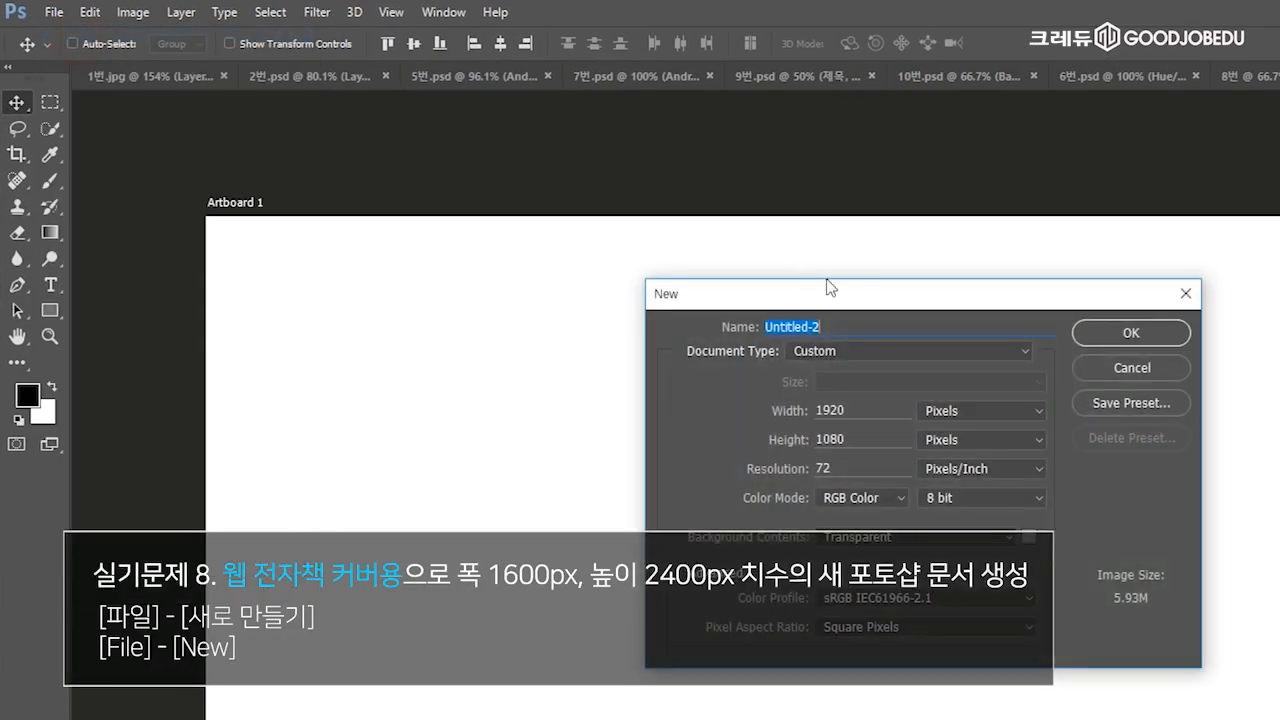
left_click_drag(894, 294, 912, 332)
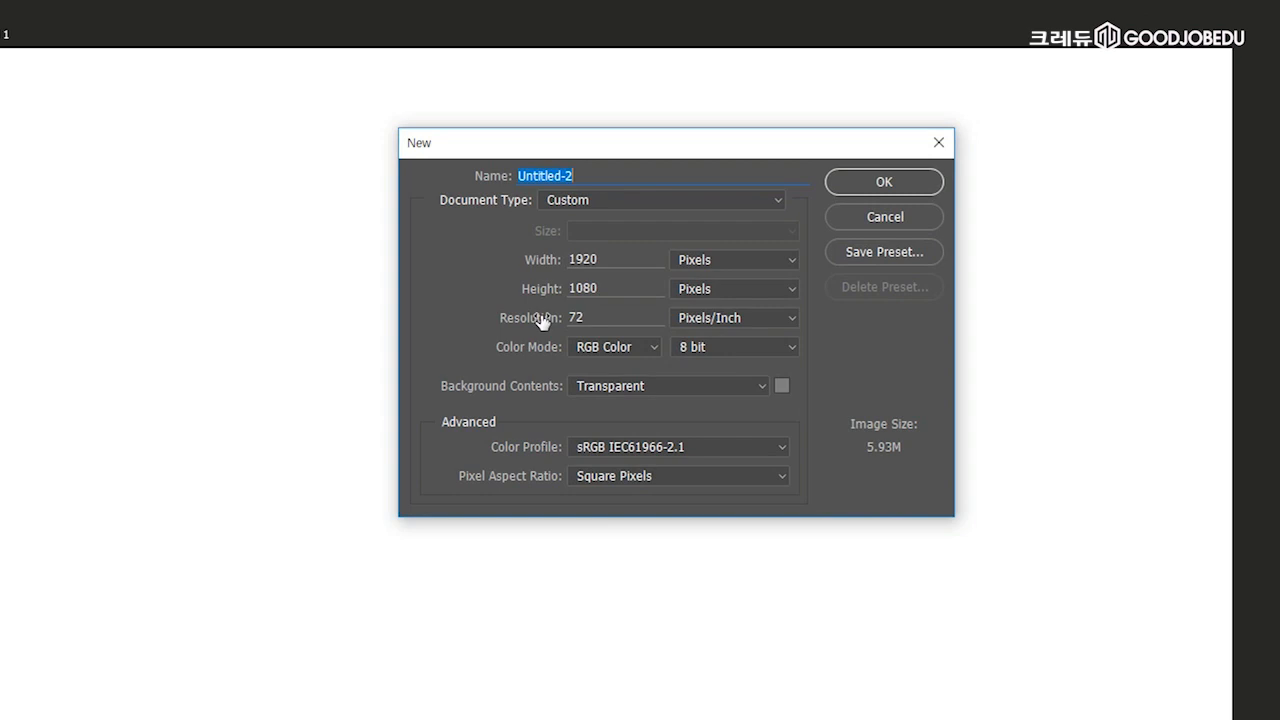
- Try a 1600-centimeter width and the Inches unit for the new document, returning the units to Pixels
left_click(693, 265)
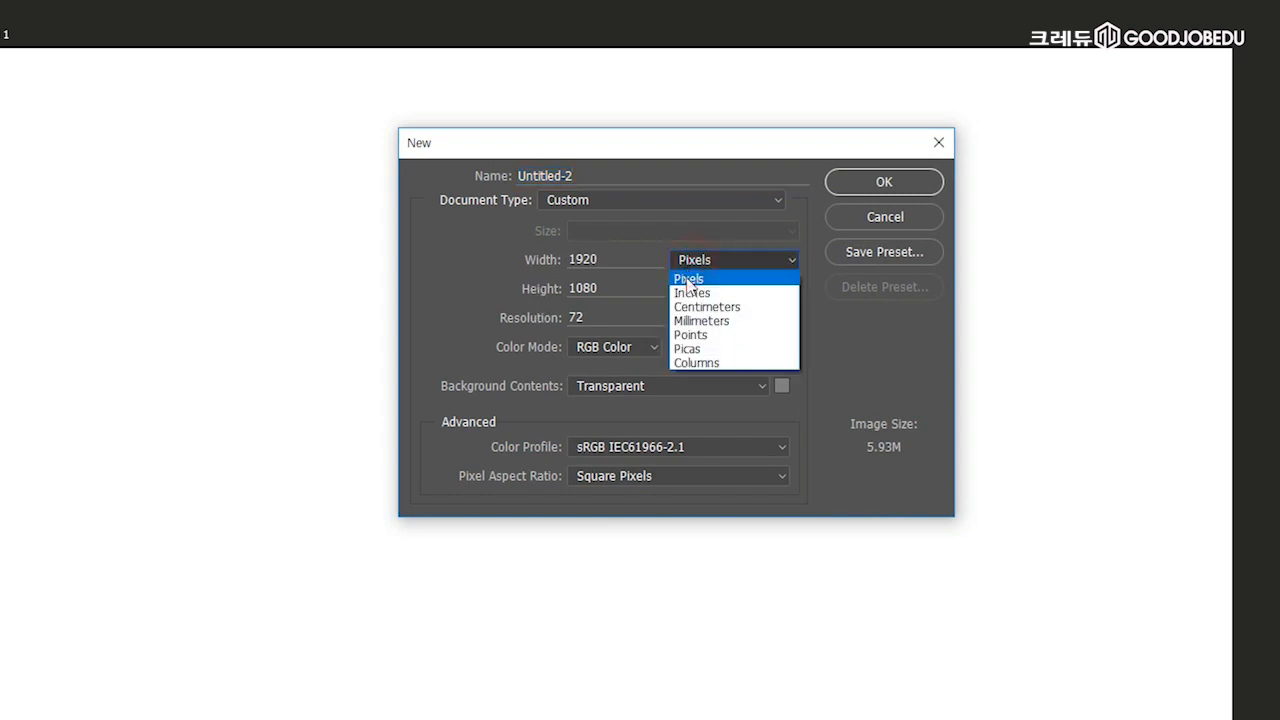
left_click(712, 307)
left_click_drag(627, 261, 490, 272)
type("1600")
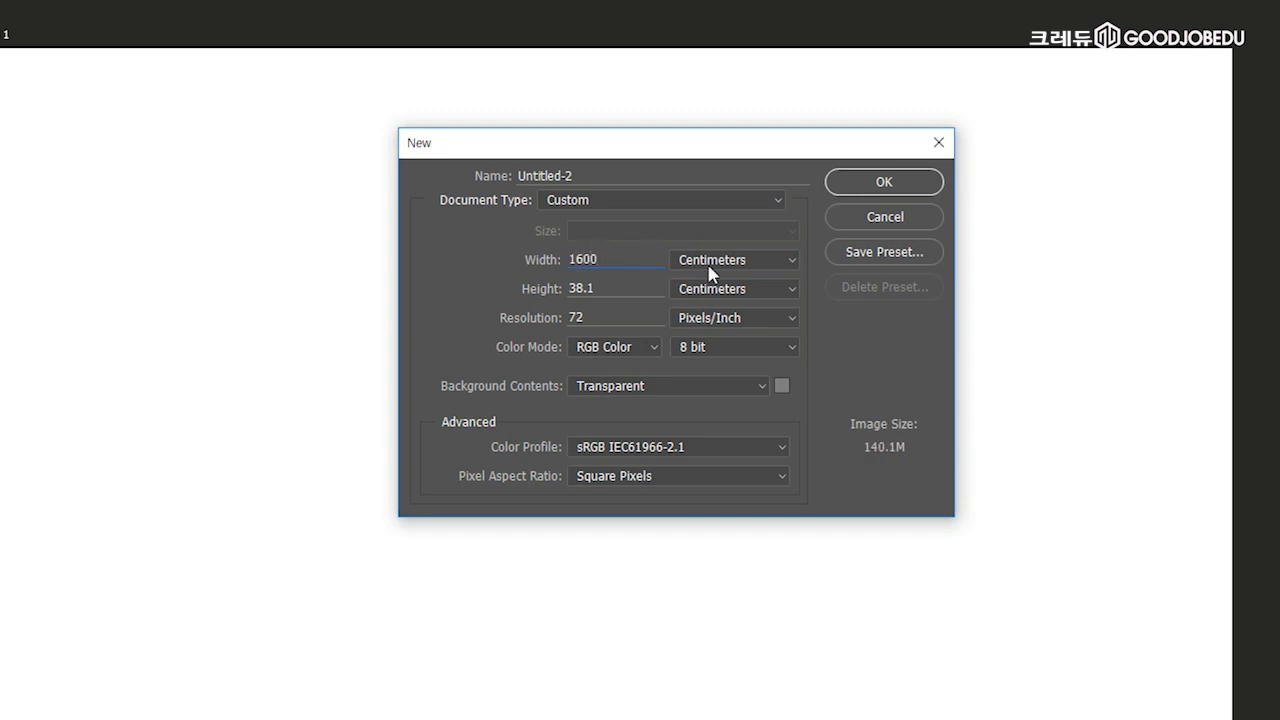
left_click(699, 267)
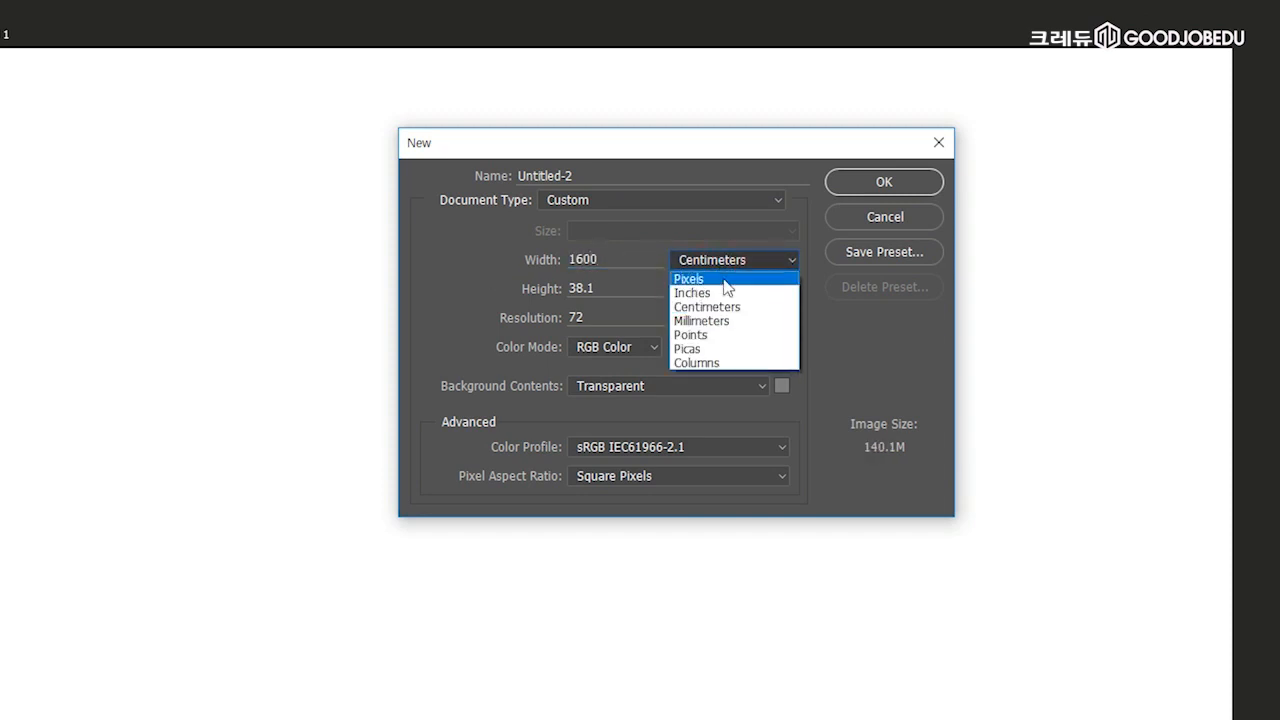
left_click(724, 280)
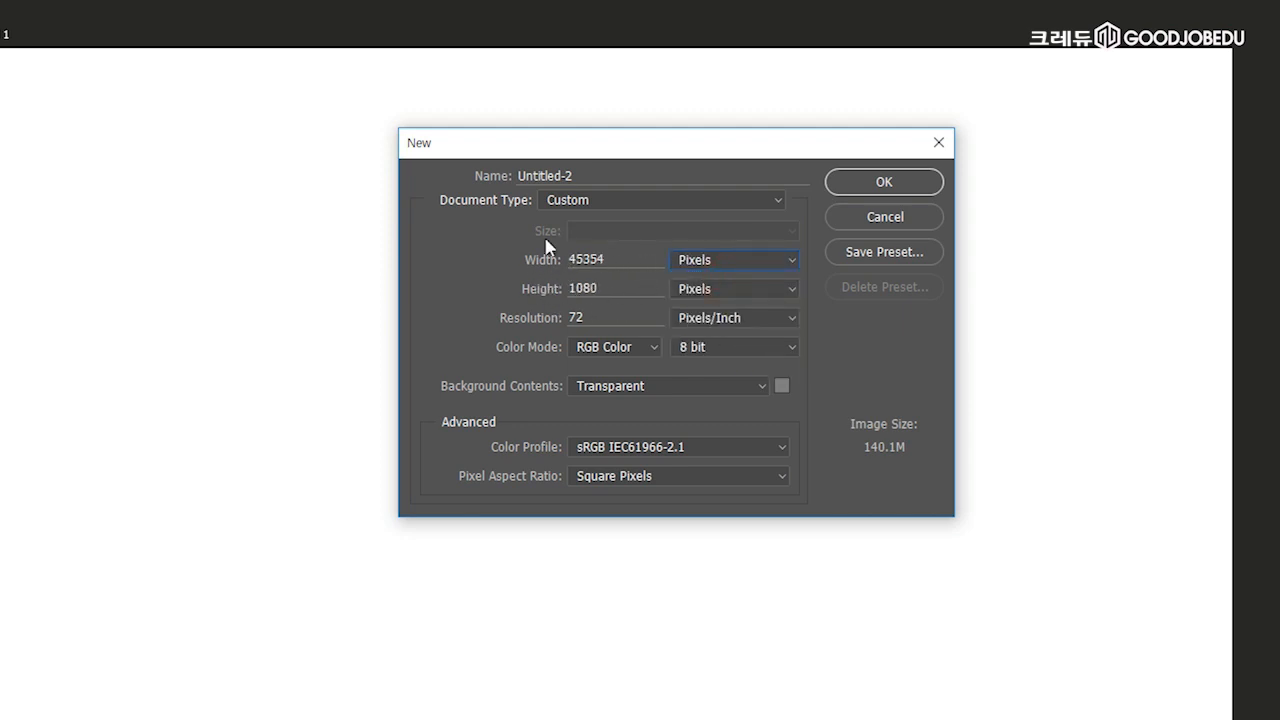
left_click(723, 258)
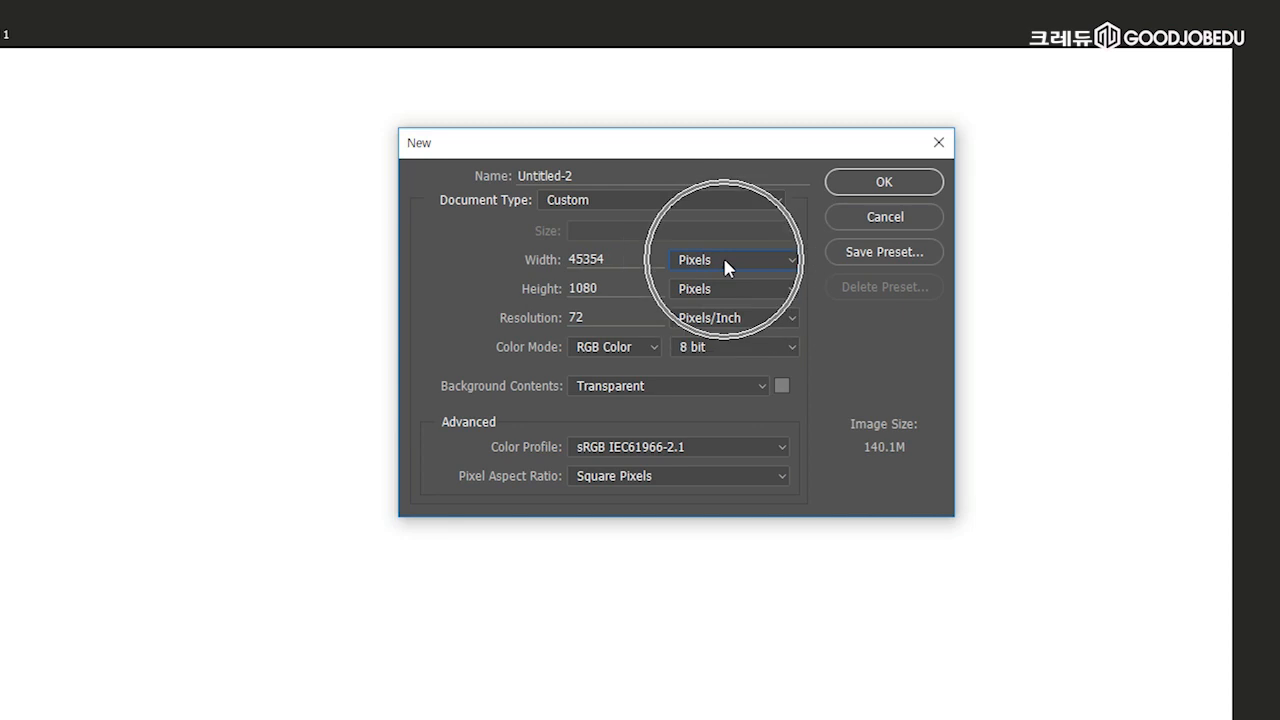
left_click(721, 292)
left_click(720, 258)
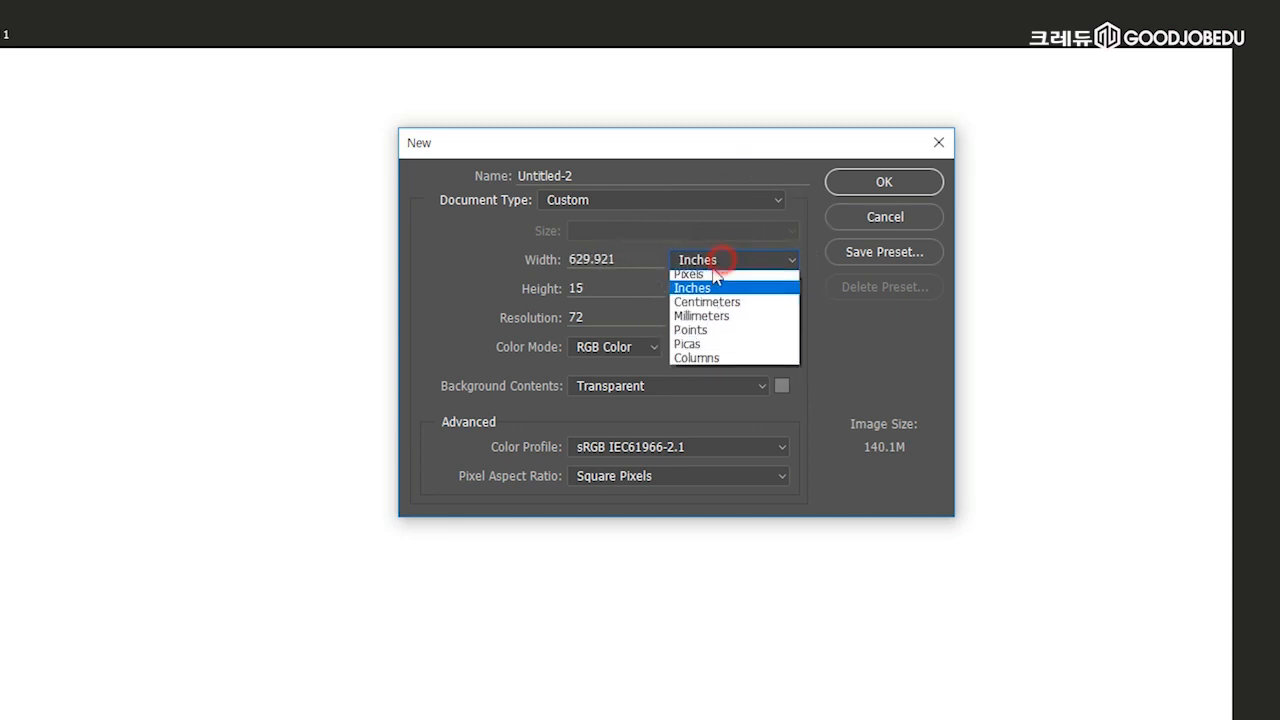
left_click(724, 280)
- Create the new document at 1600 pixels wide by 2400 pixels high with White background contents
left_click_drag(650, 262, 409, 280)
type("1600")
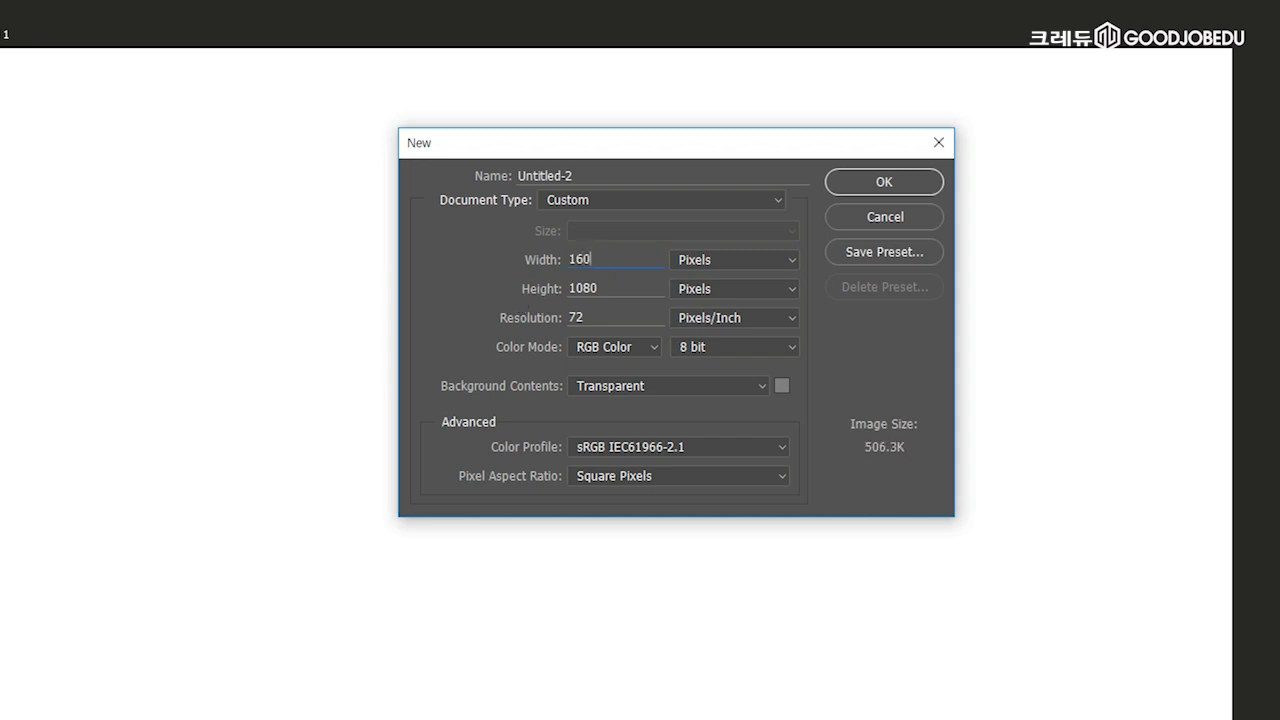
double_click(610, 287)
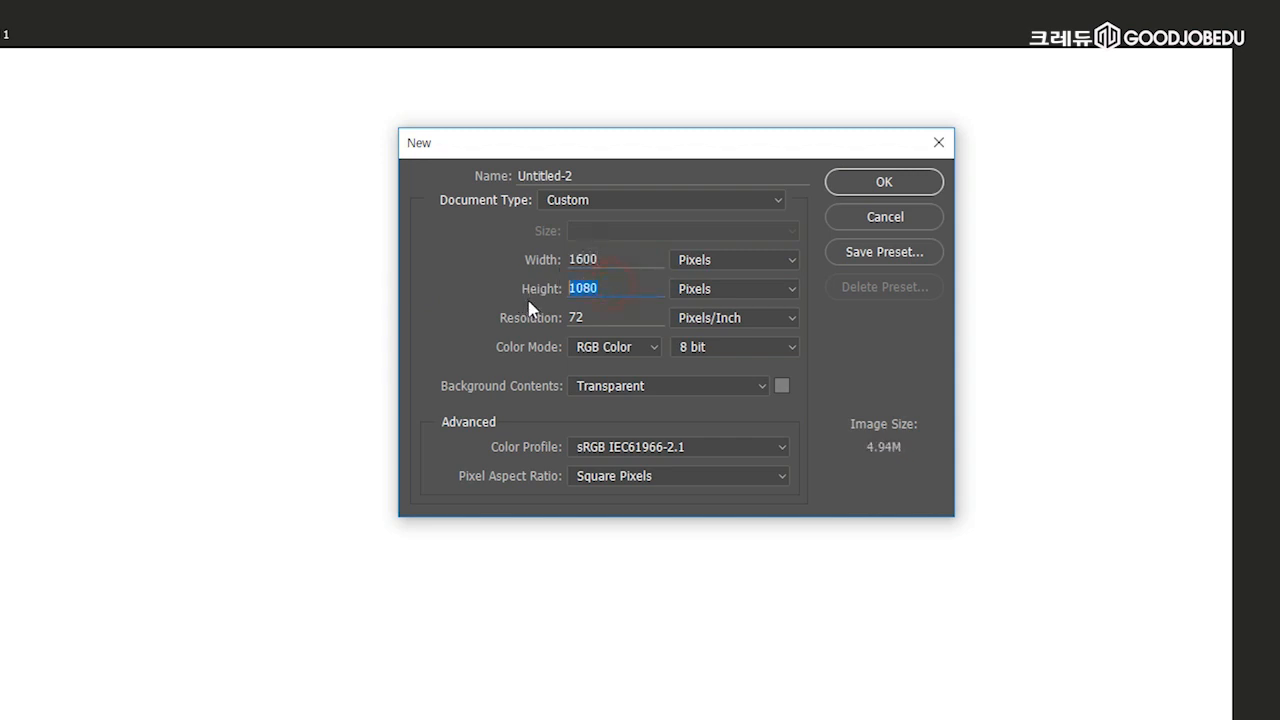
type("2400")
left_click(606, 314)
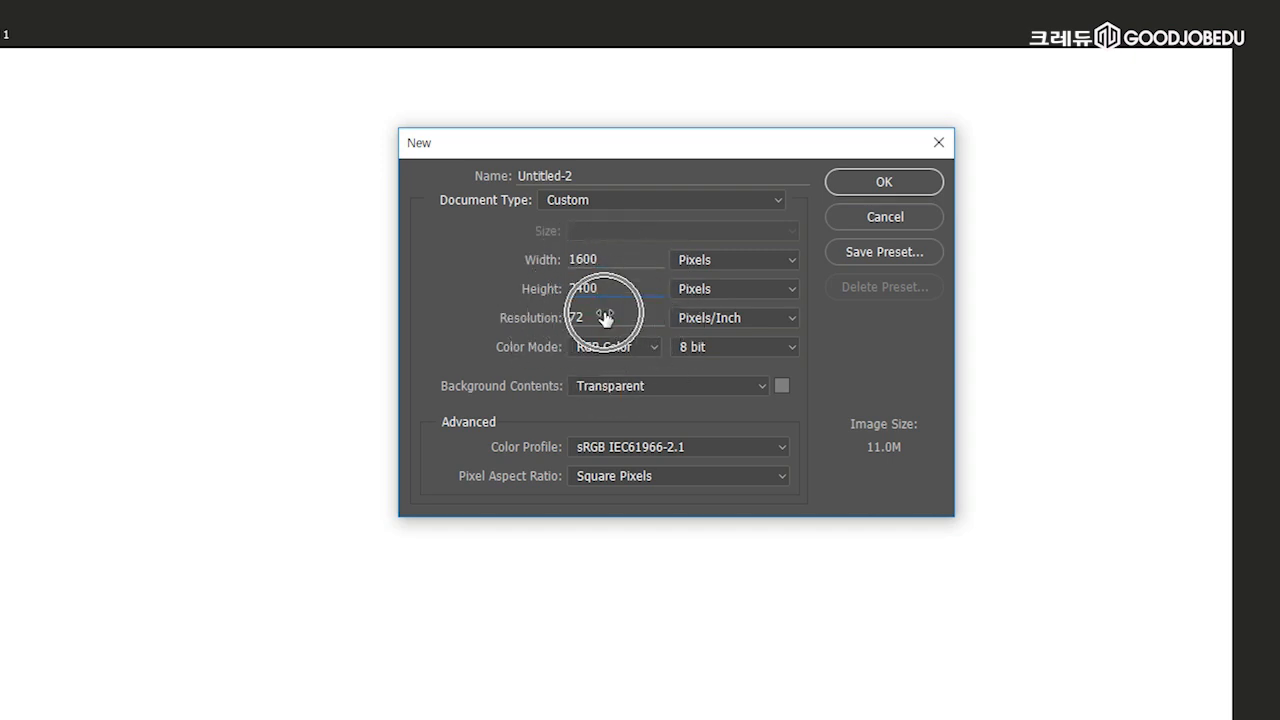
left_click(650, 386)
left_click(629, 404)
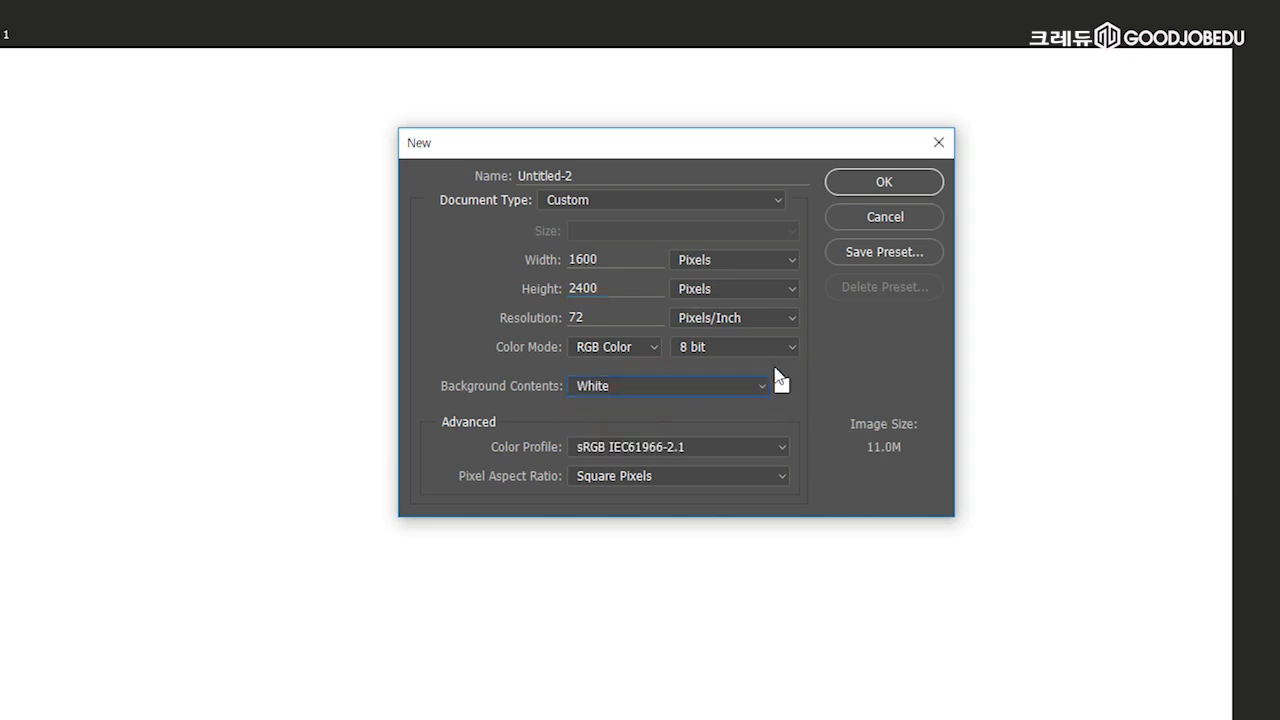
left_click(882, 184)
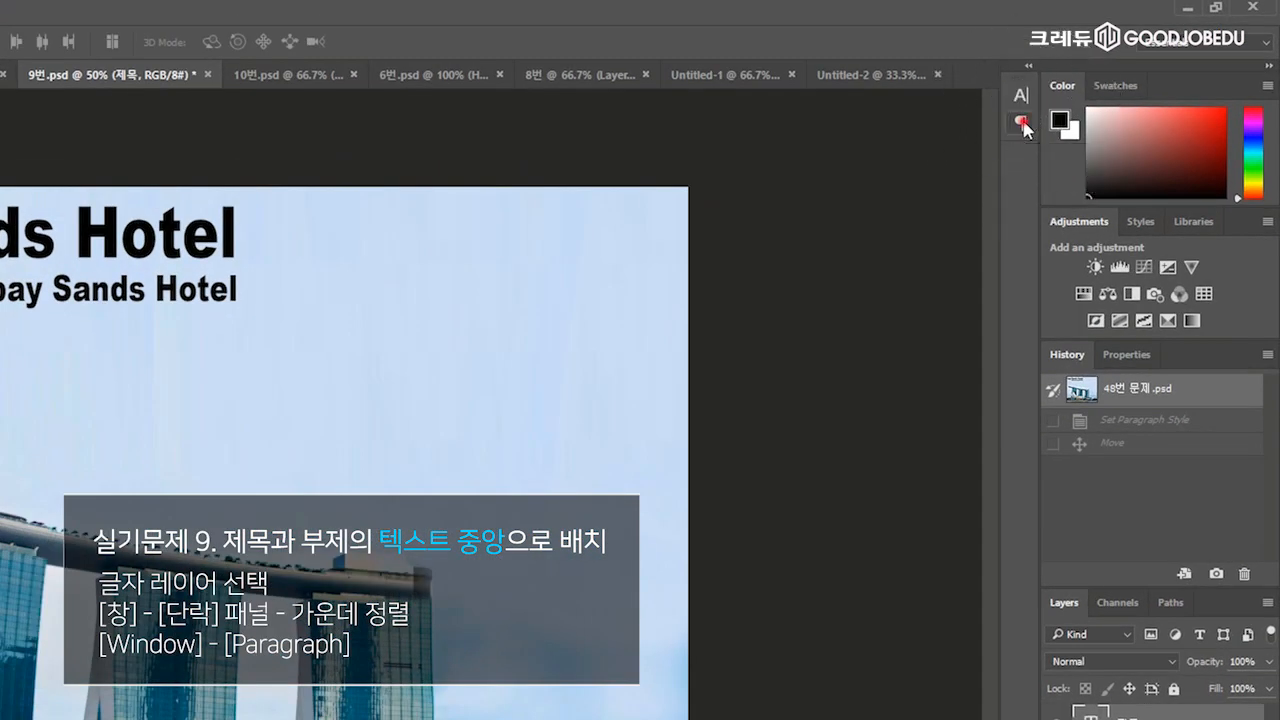
- Center-align the hotel title and subtitle text, and recolor both lines with grey #9198a2 sampled from the building's outer wall
left_click(1021, 122)
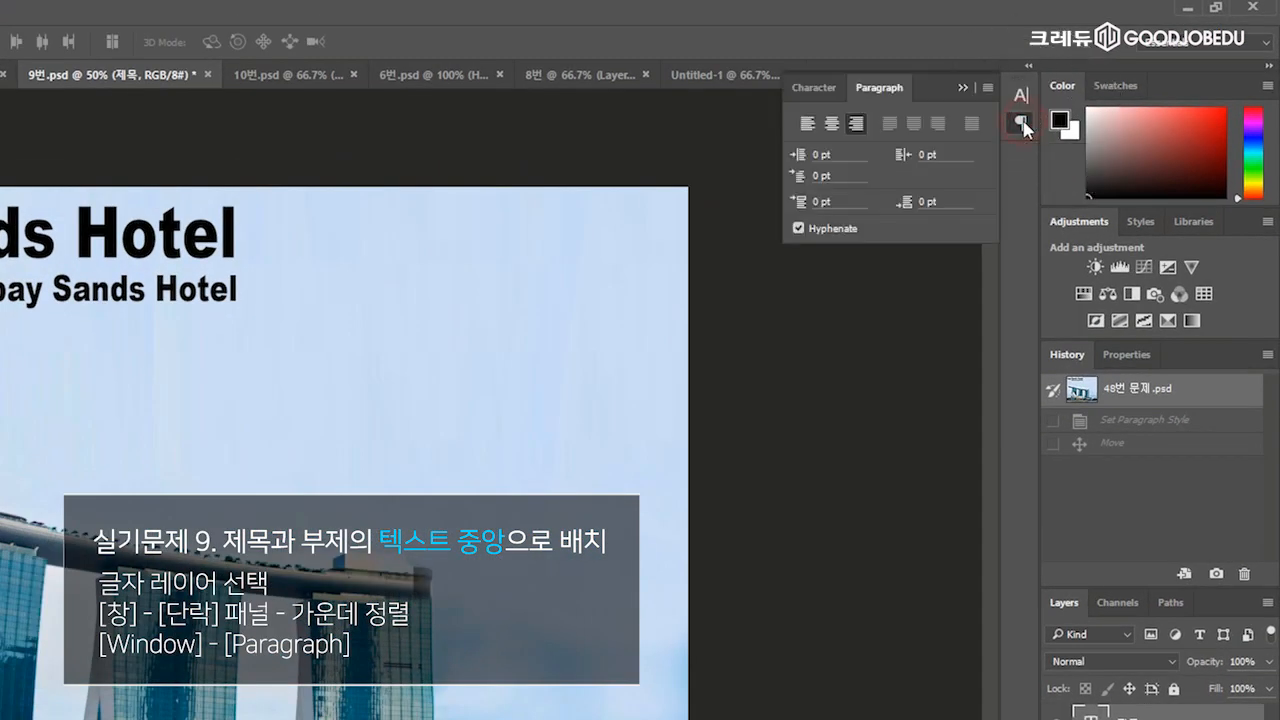
left_click(831, 124)
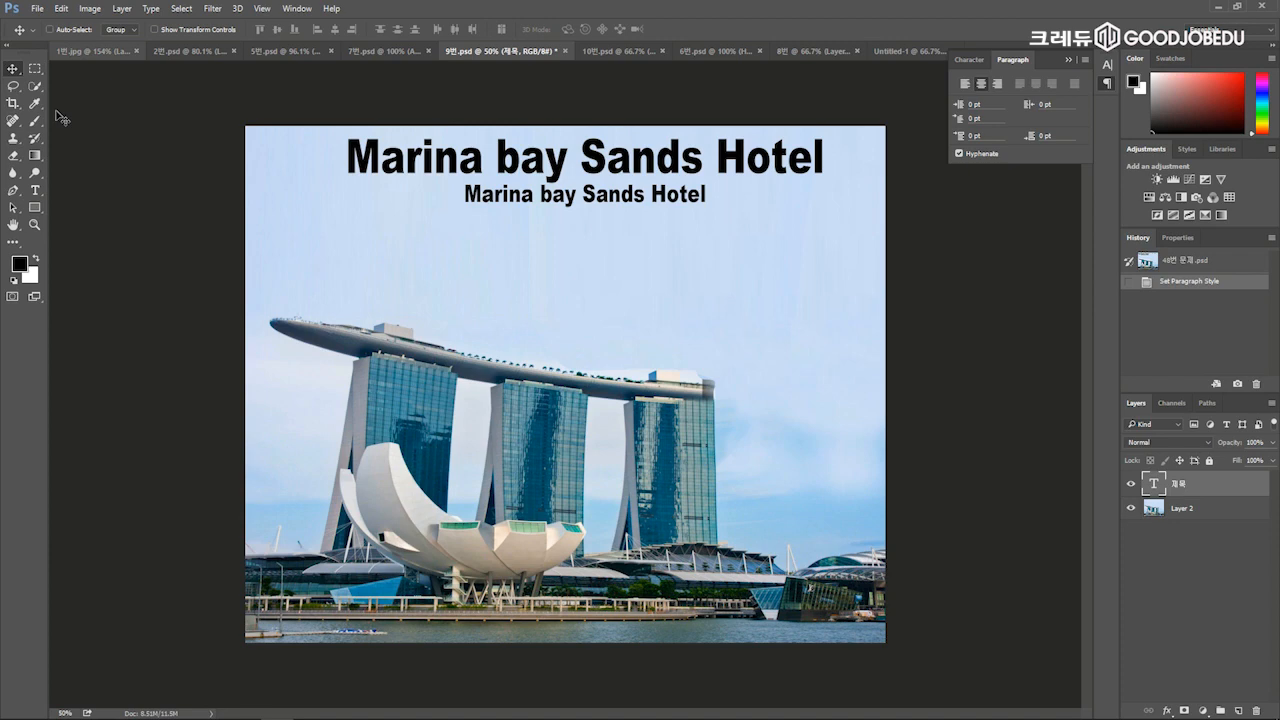
left_click(37, 193)
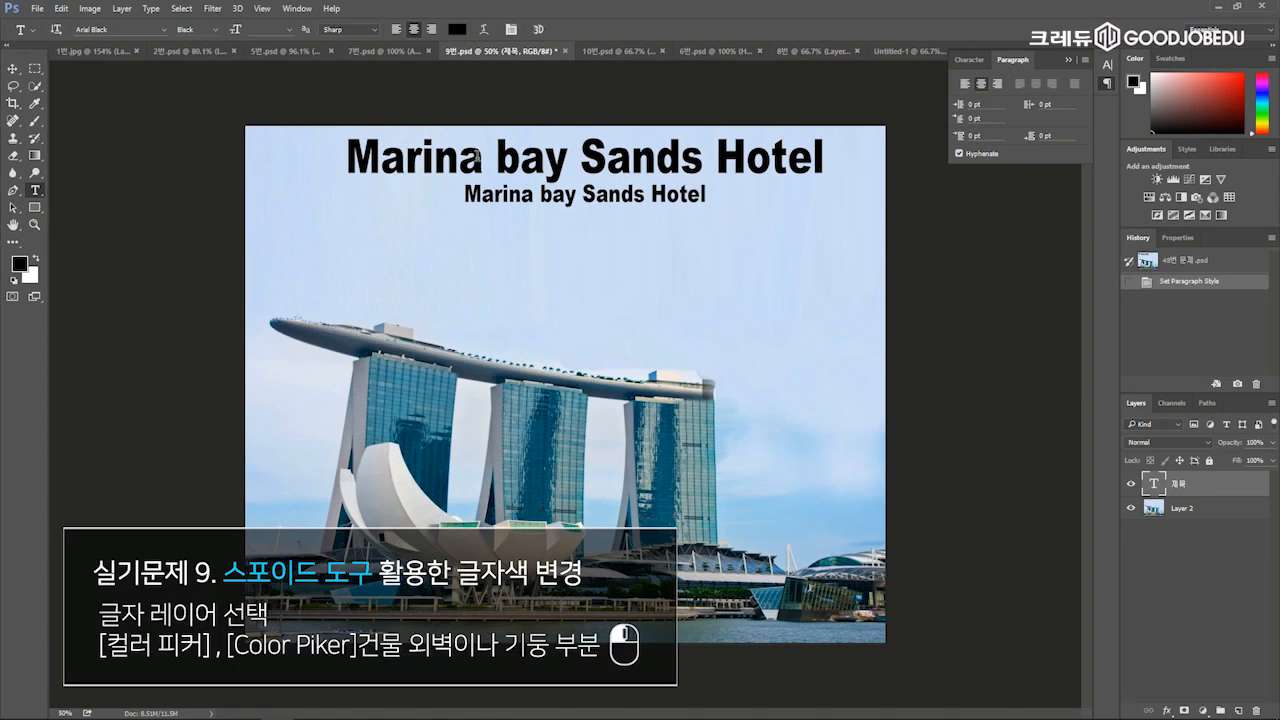
left_click(734, 62)
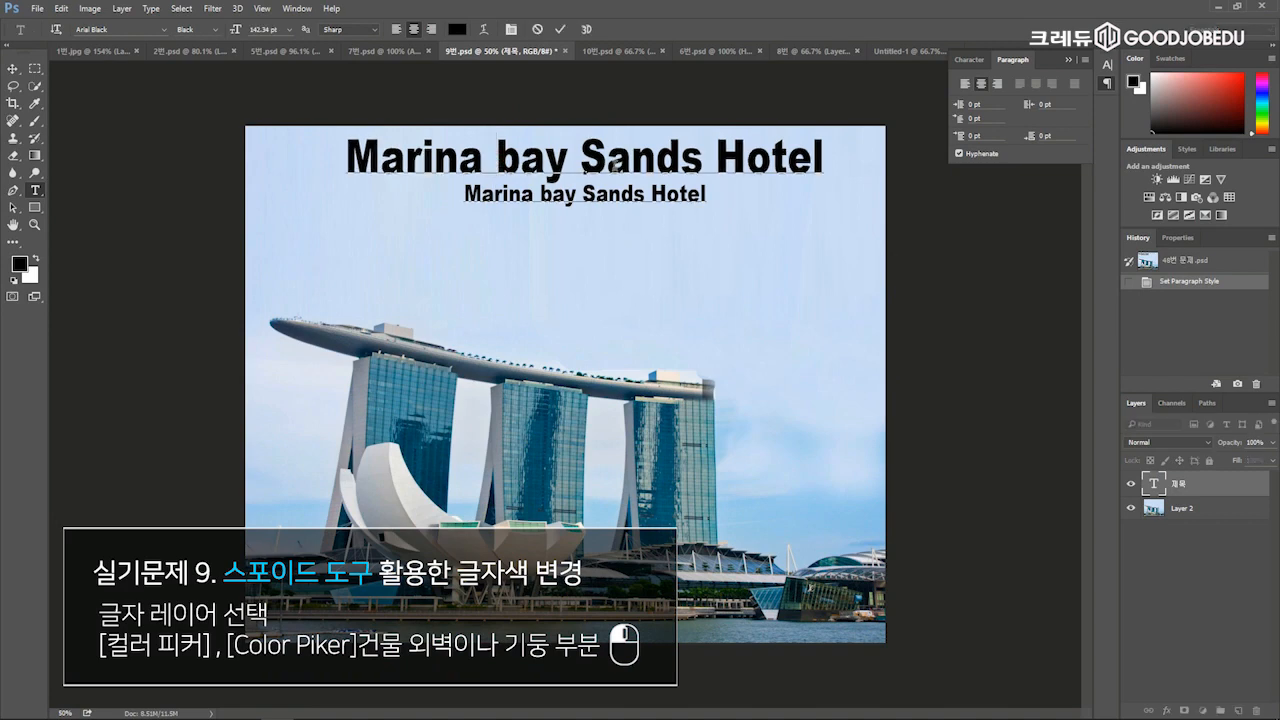
left_click_drag(706, 200, 352, 168)
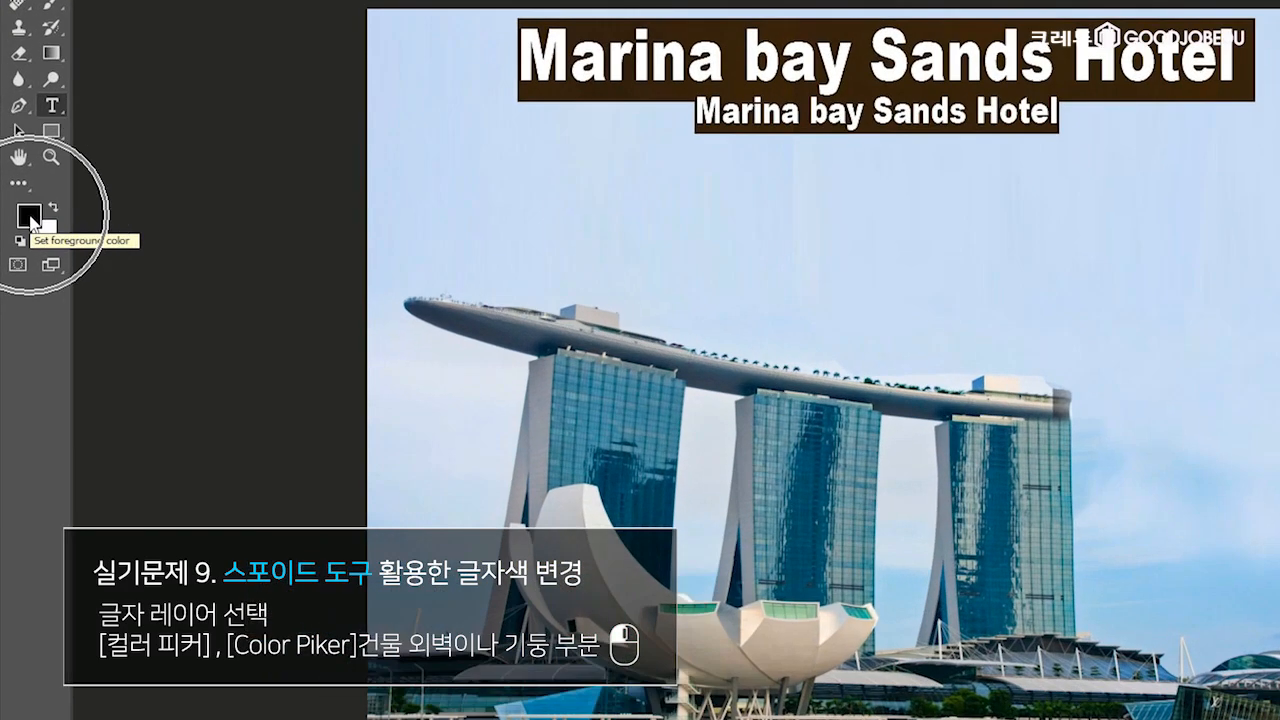
left_click(30, 218)
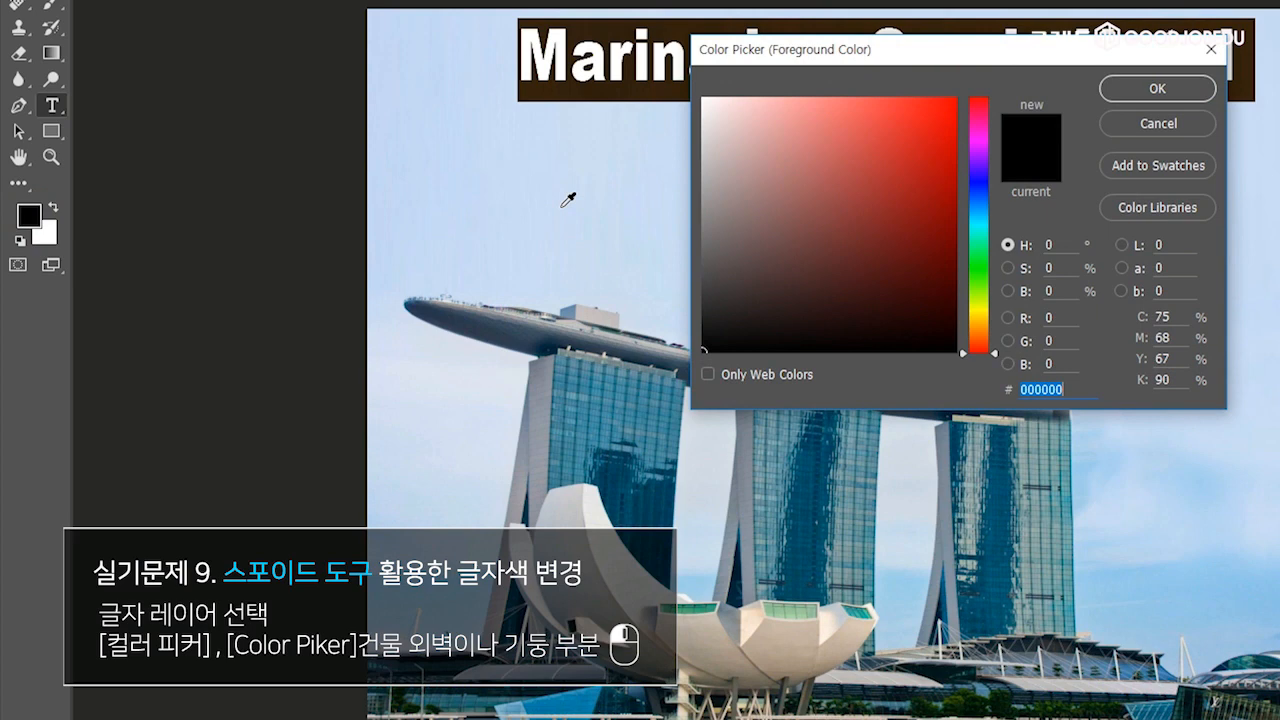
left_click(541, 431)
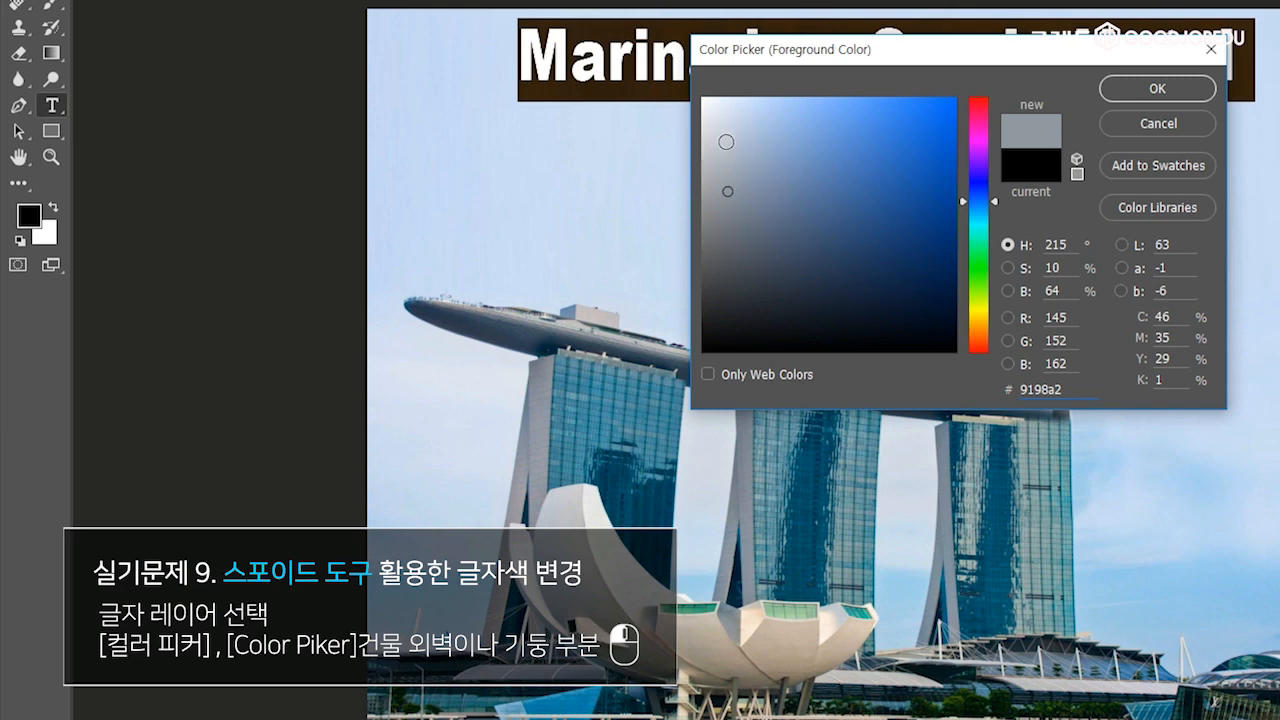
left_click(1176, 86)
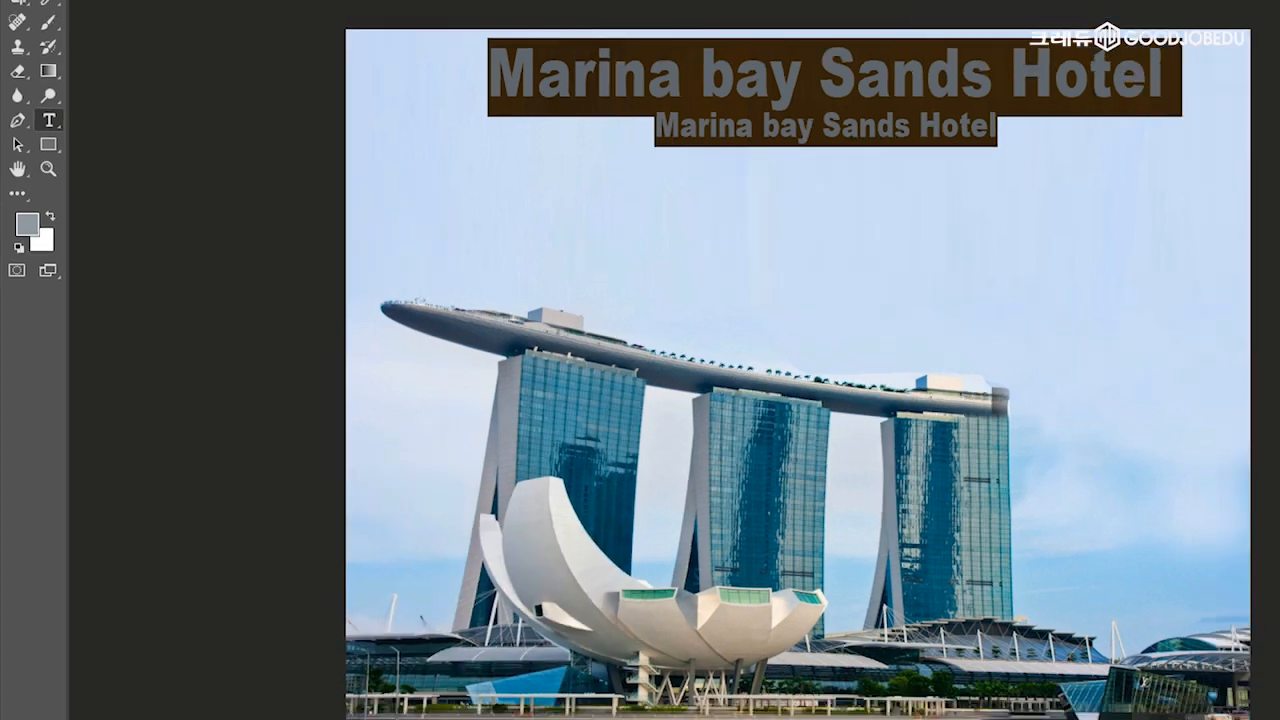
key("ctrl+Return")
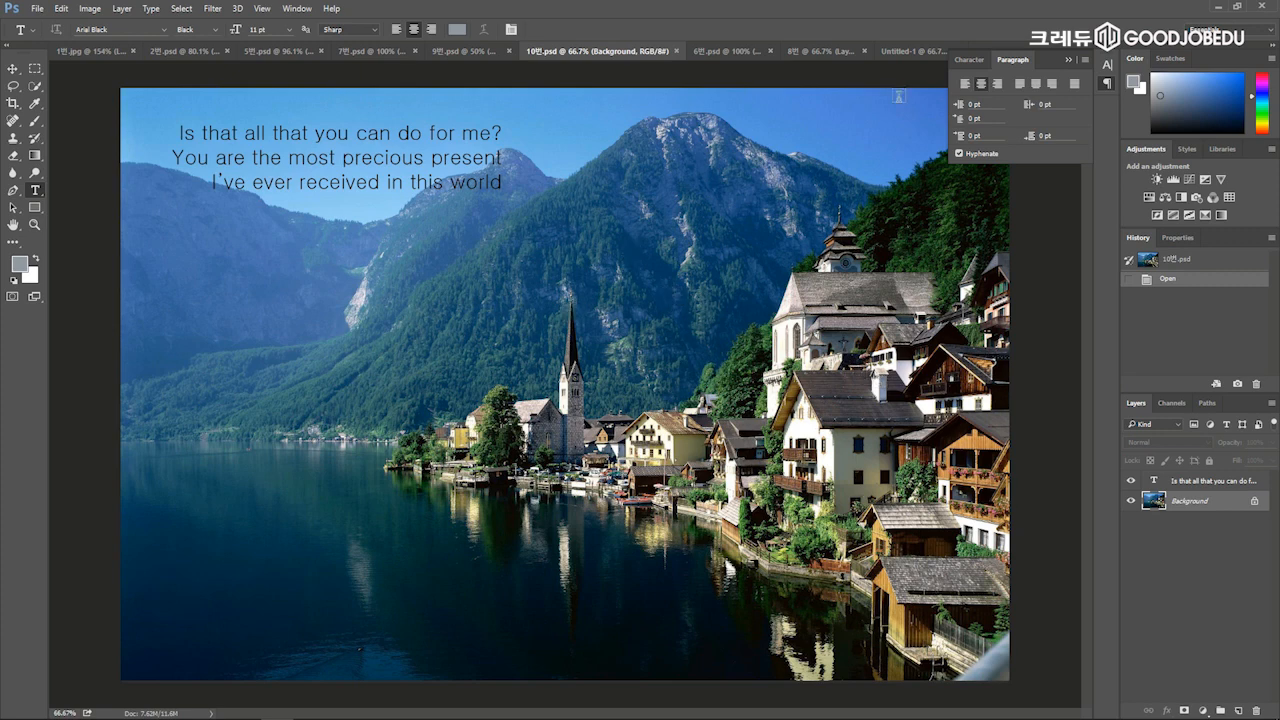
- Left-align the paragraph of the three-line text layer above the lake landscape in 10번.psd
left_click(1107, 84)
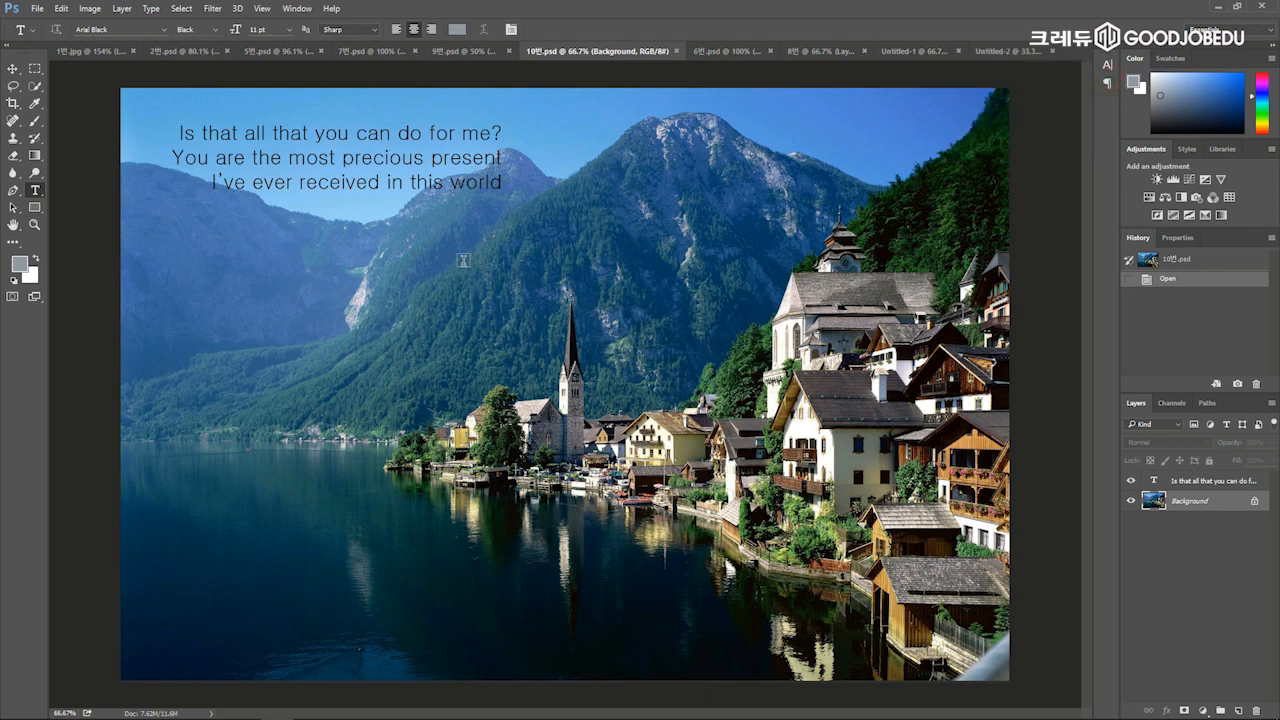
key("v")
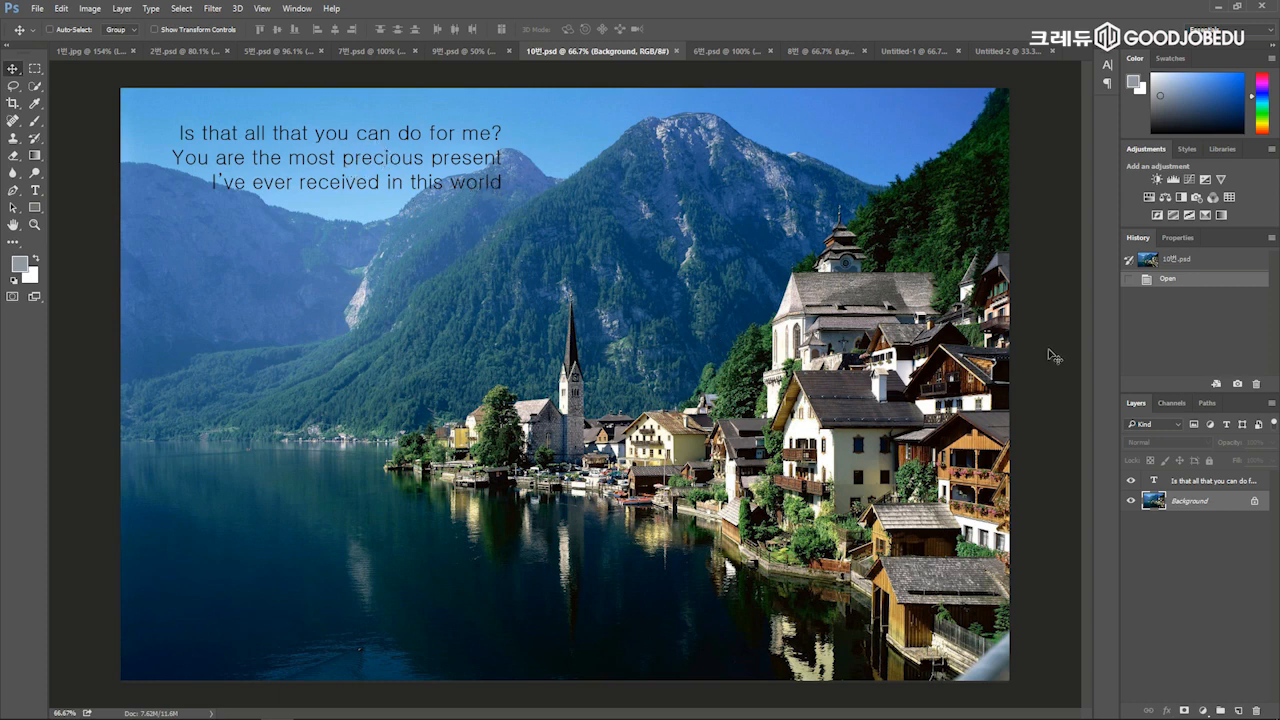
left_click(1215, 480)
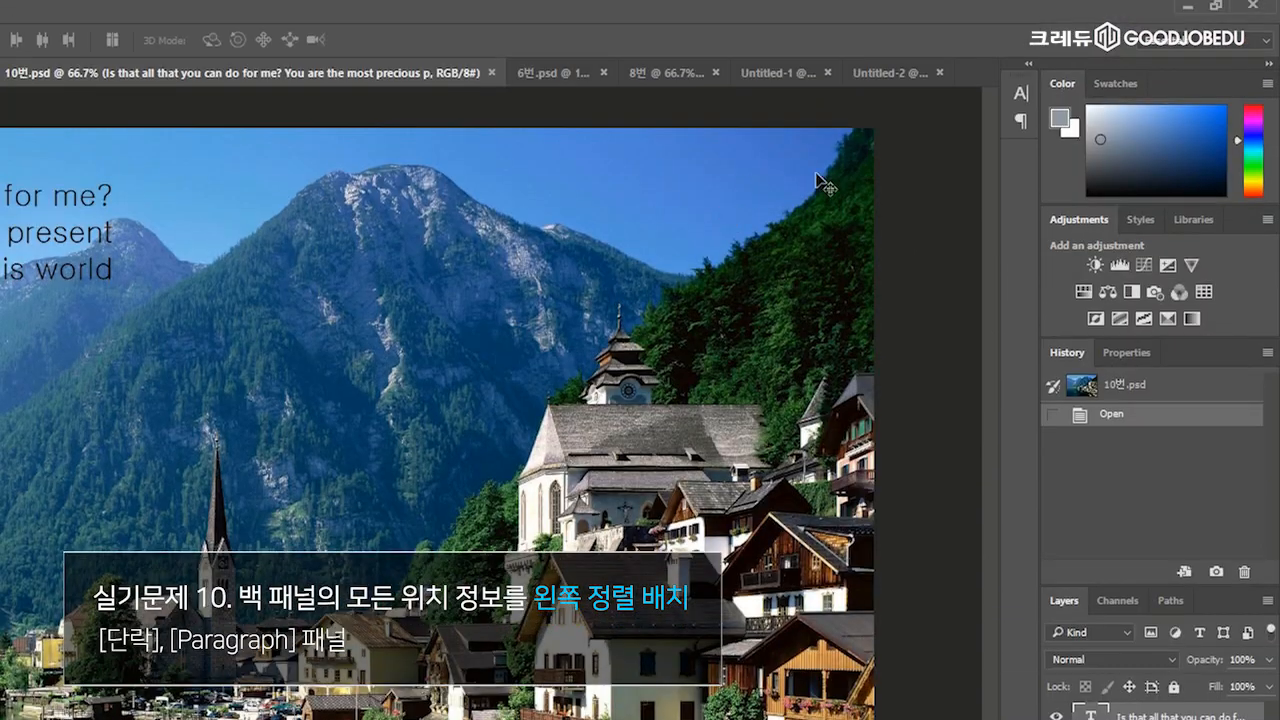
left_click(1020, 124)
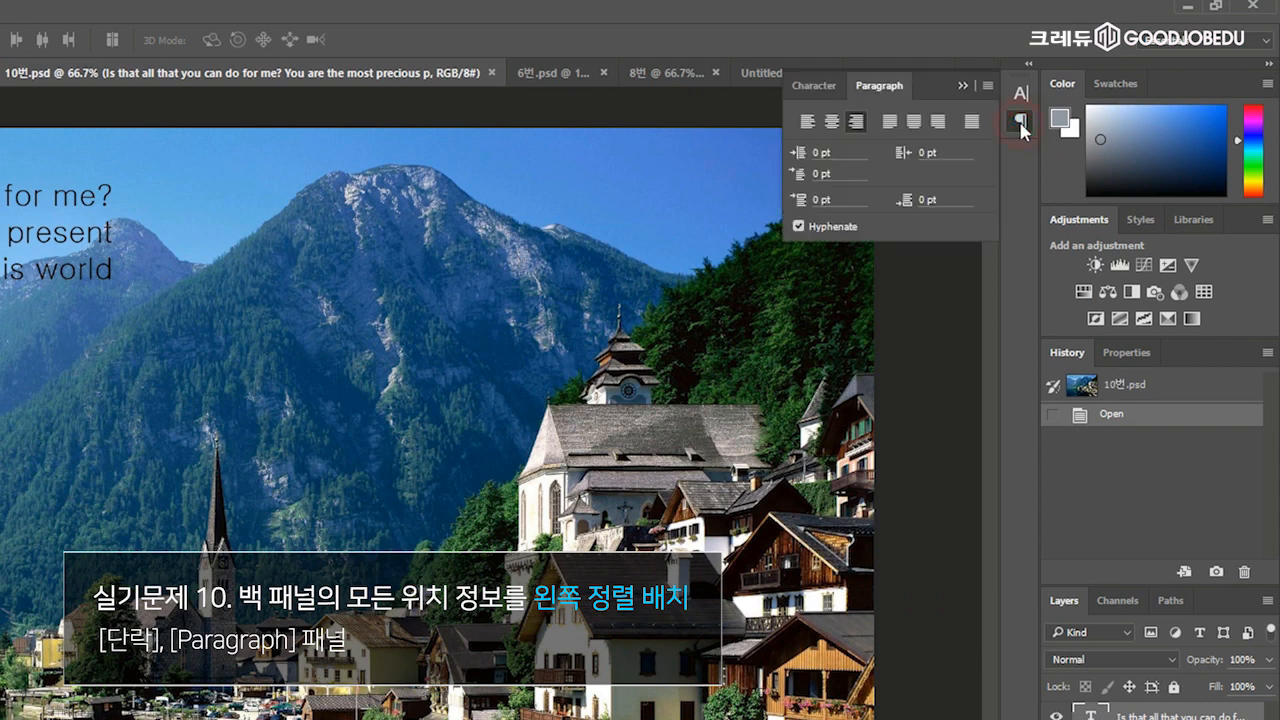
left_click(807, 124)
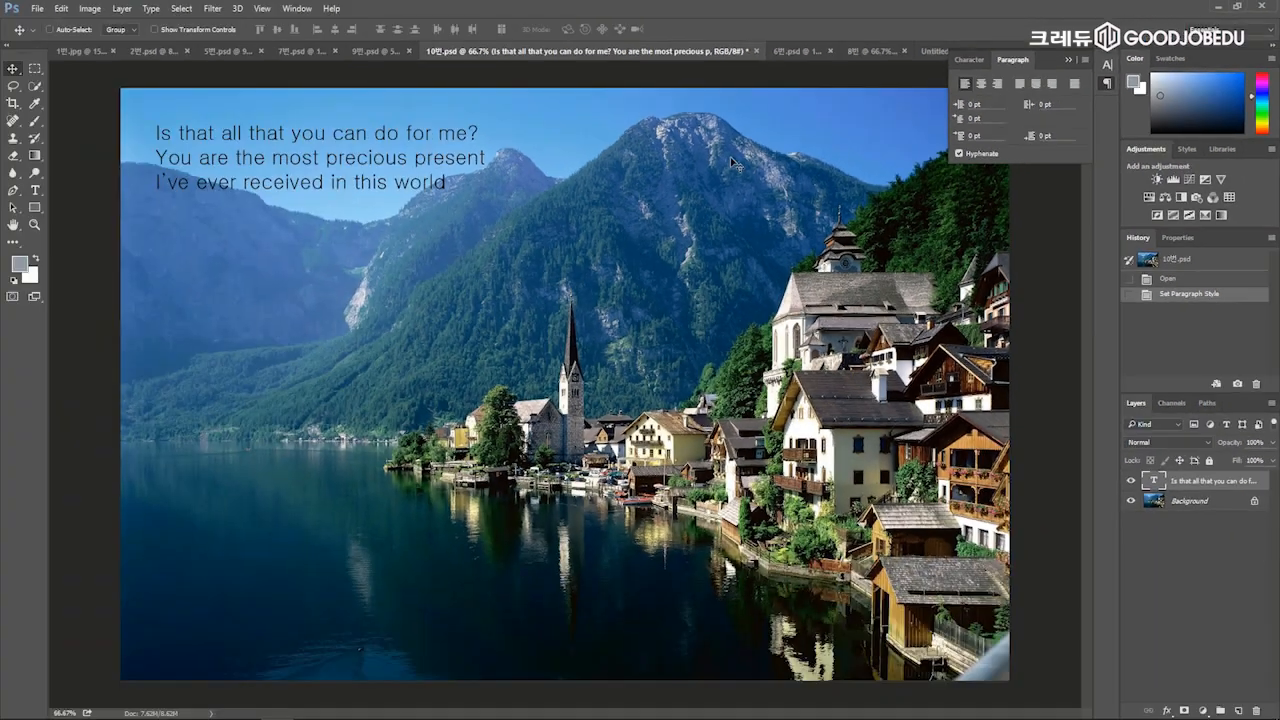